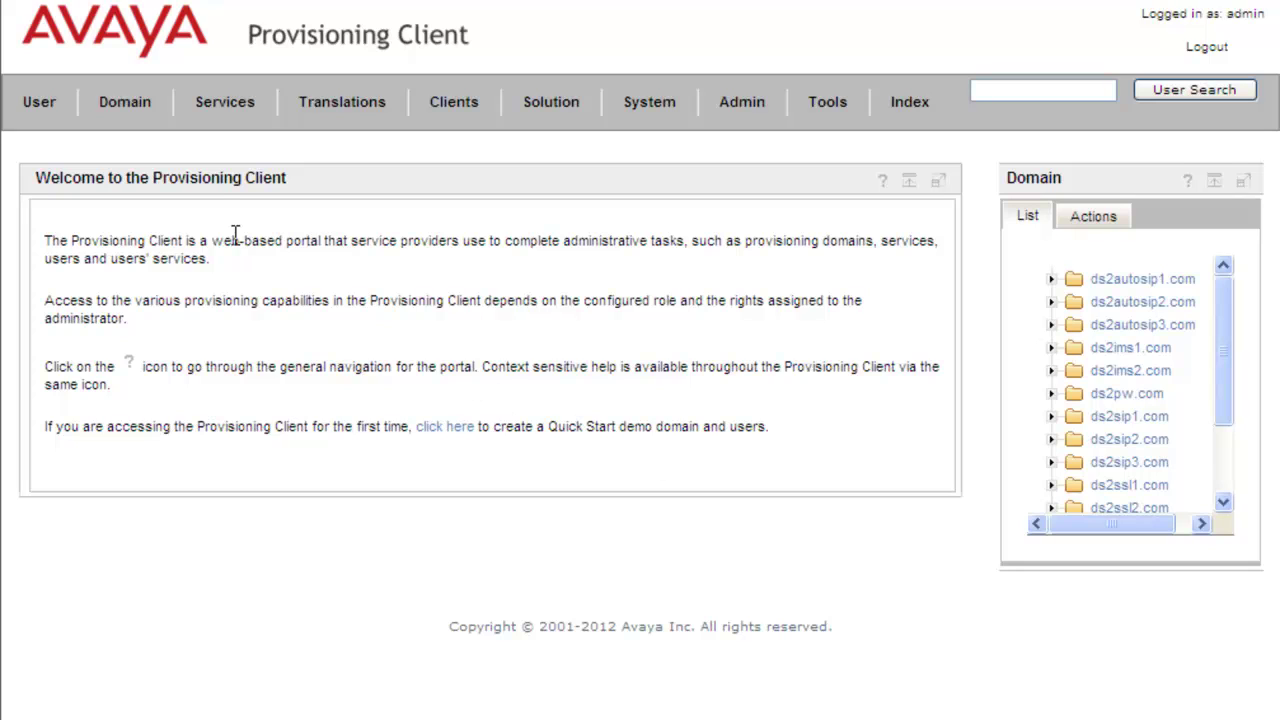
Step: Open the Advanced Address Book service page from the Services > Client Interface menu
left_click(228, 108)
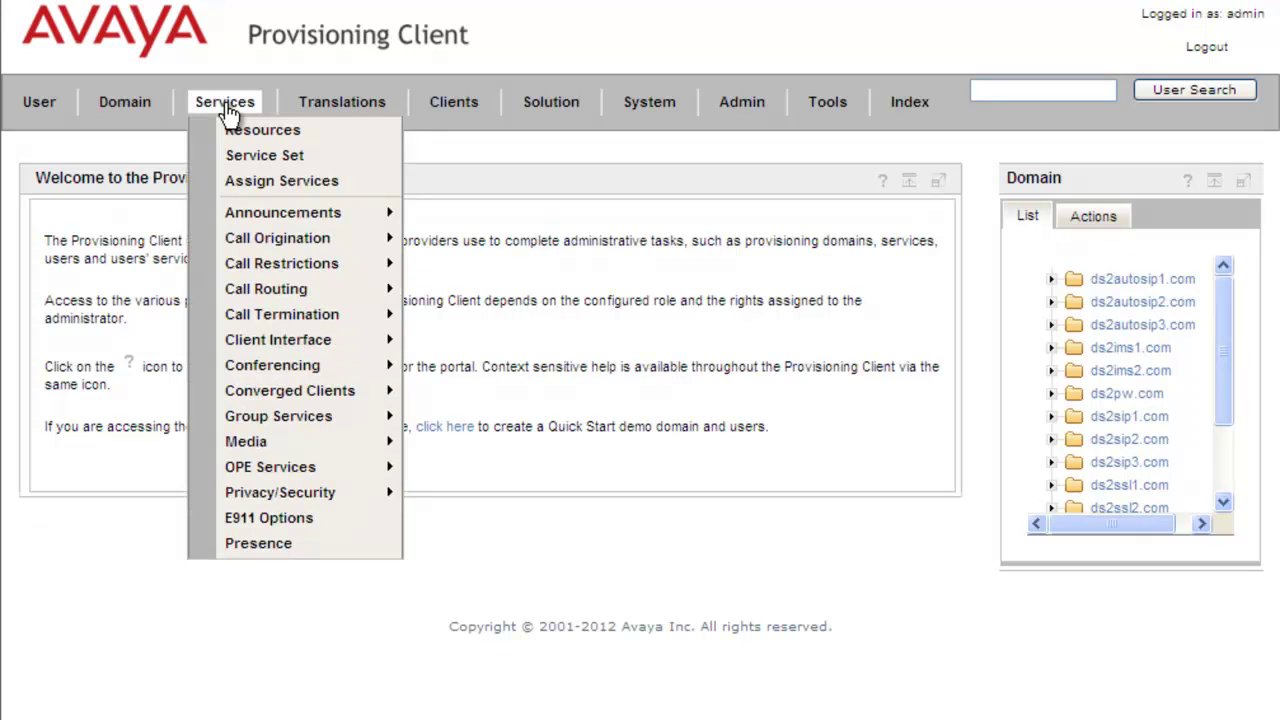
mouse_move(300, 345)
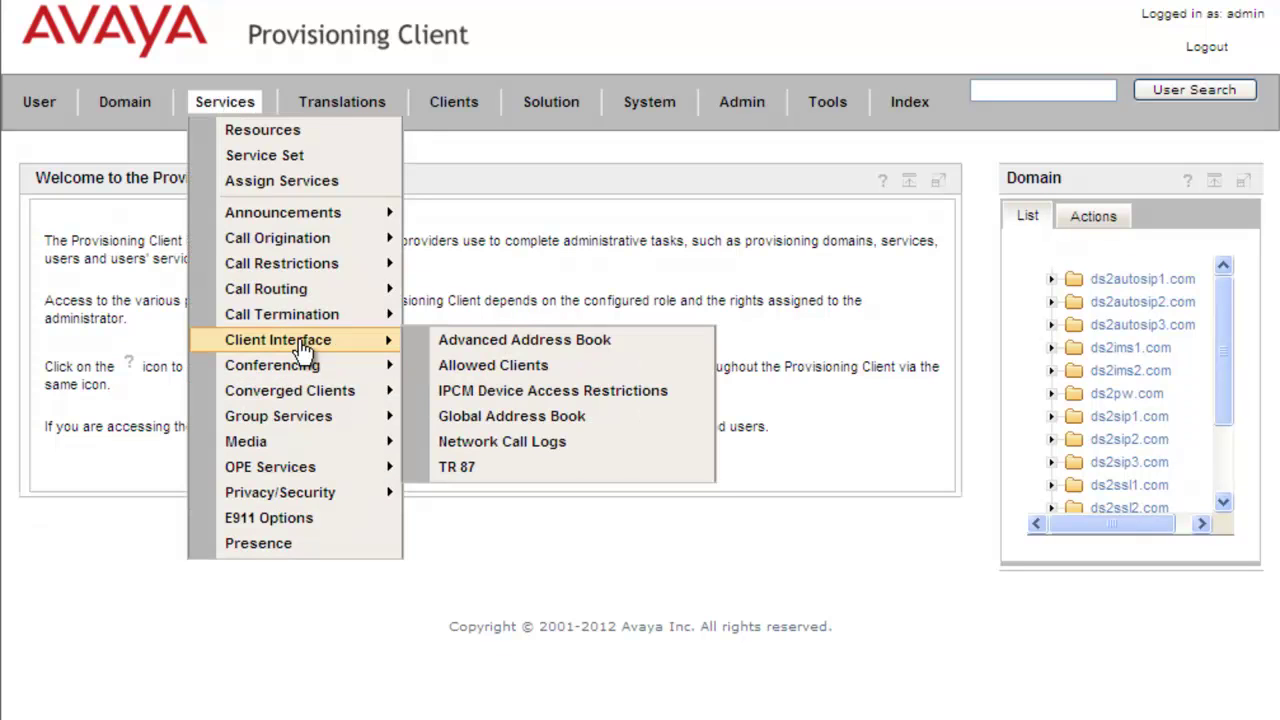
left_click(503, 346)
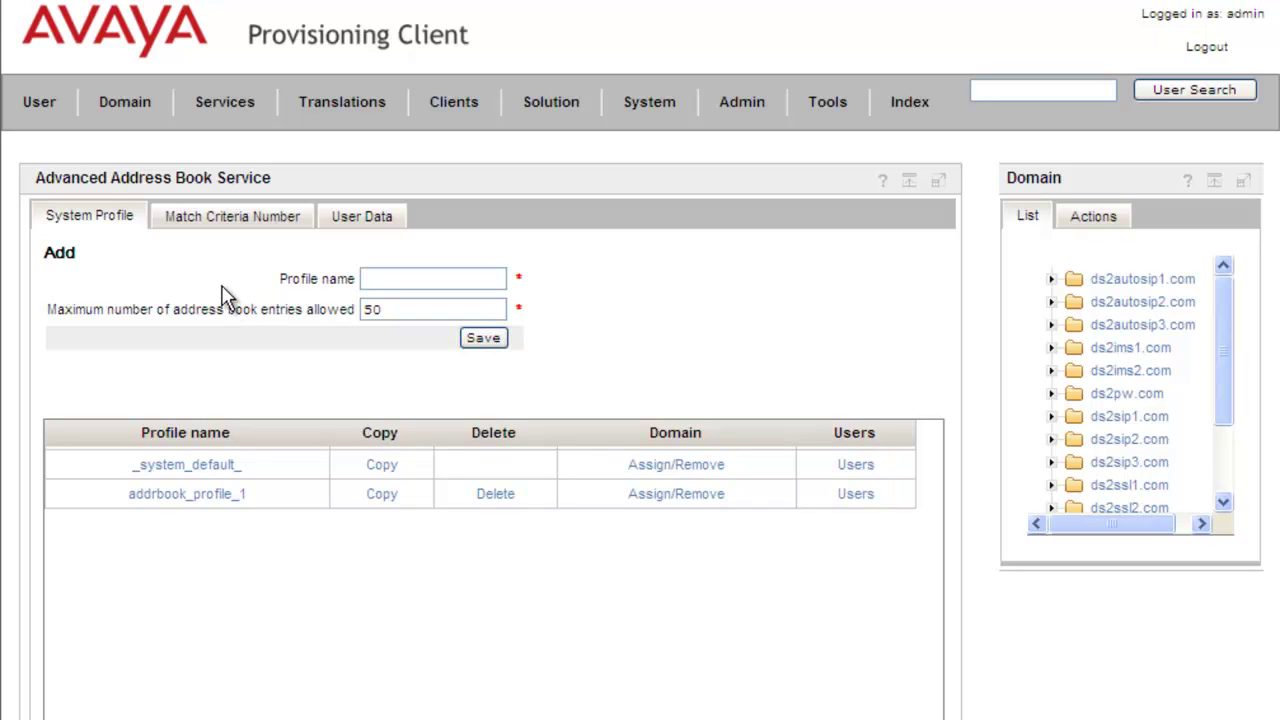
Step: Create system profile addrbookKevintesting with a maximum of 60 address book entries and save it
left_click(388, 278)
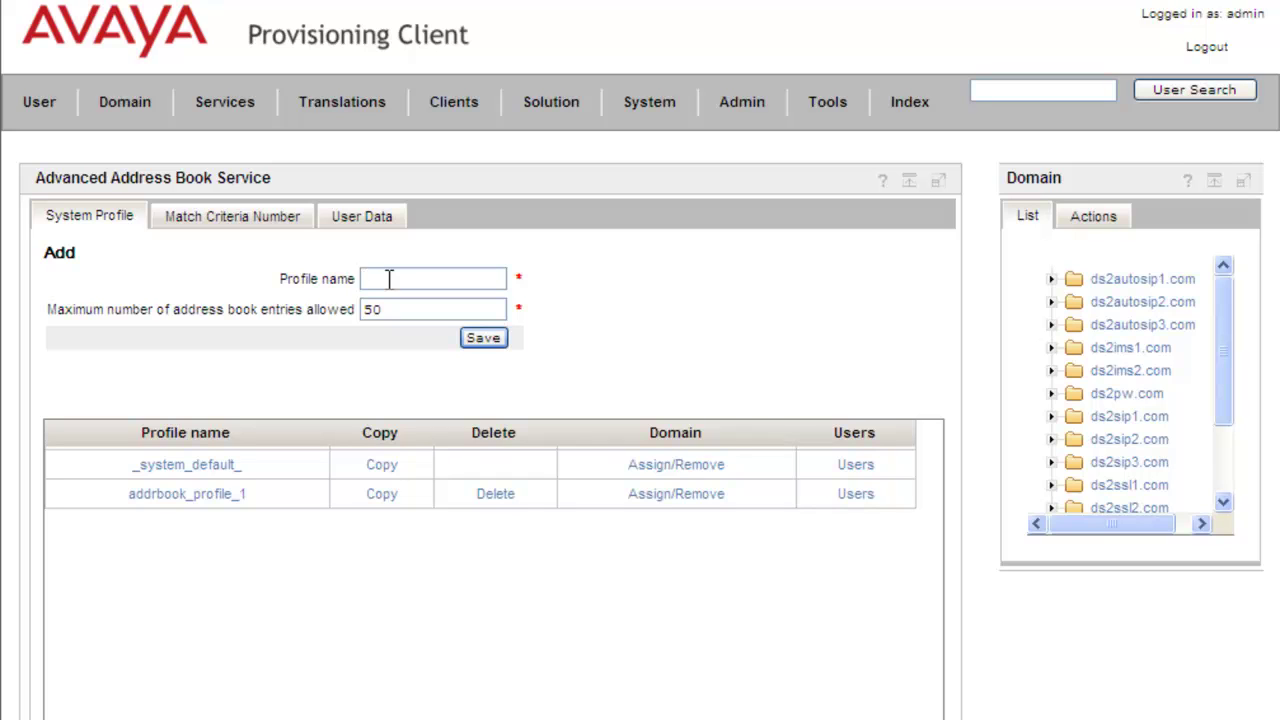
type("addrbookKevintesting")
key("Tab")
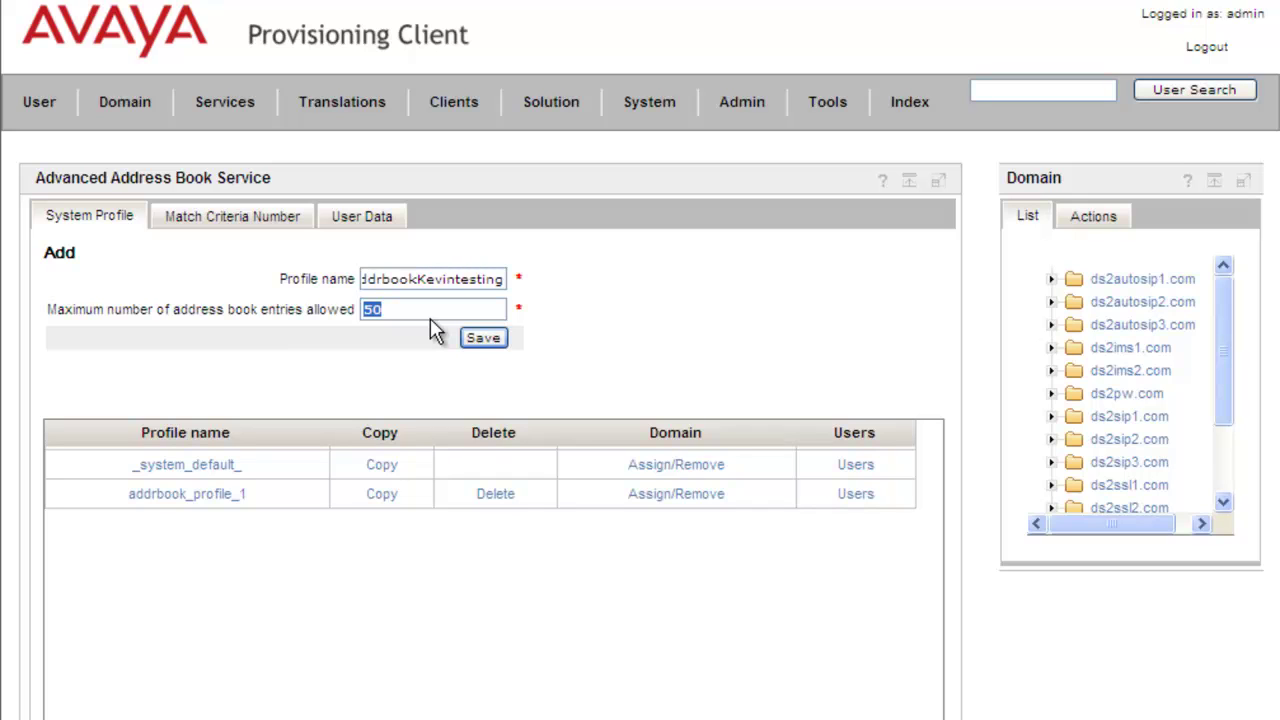
type("60")
key("Return")
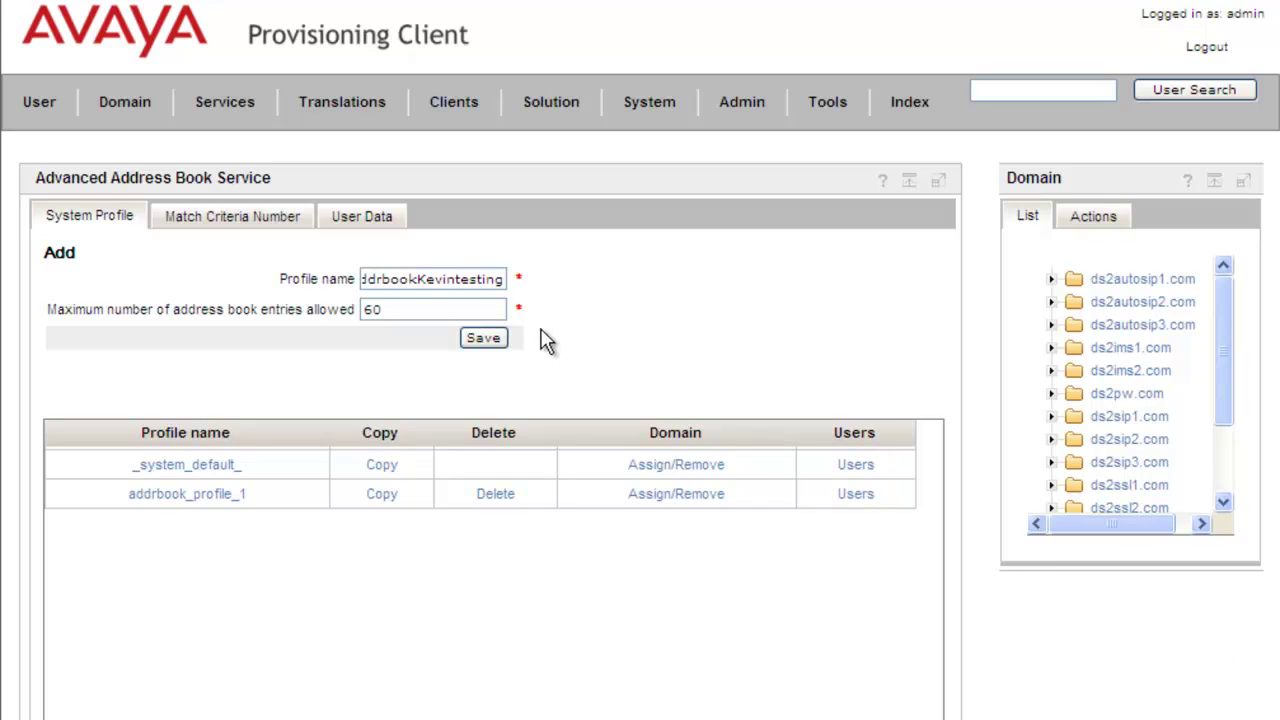
left_click(482, 340)
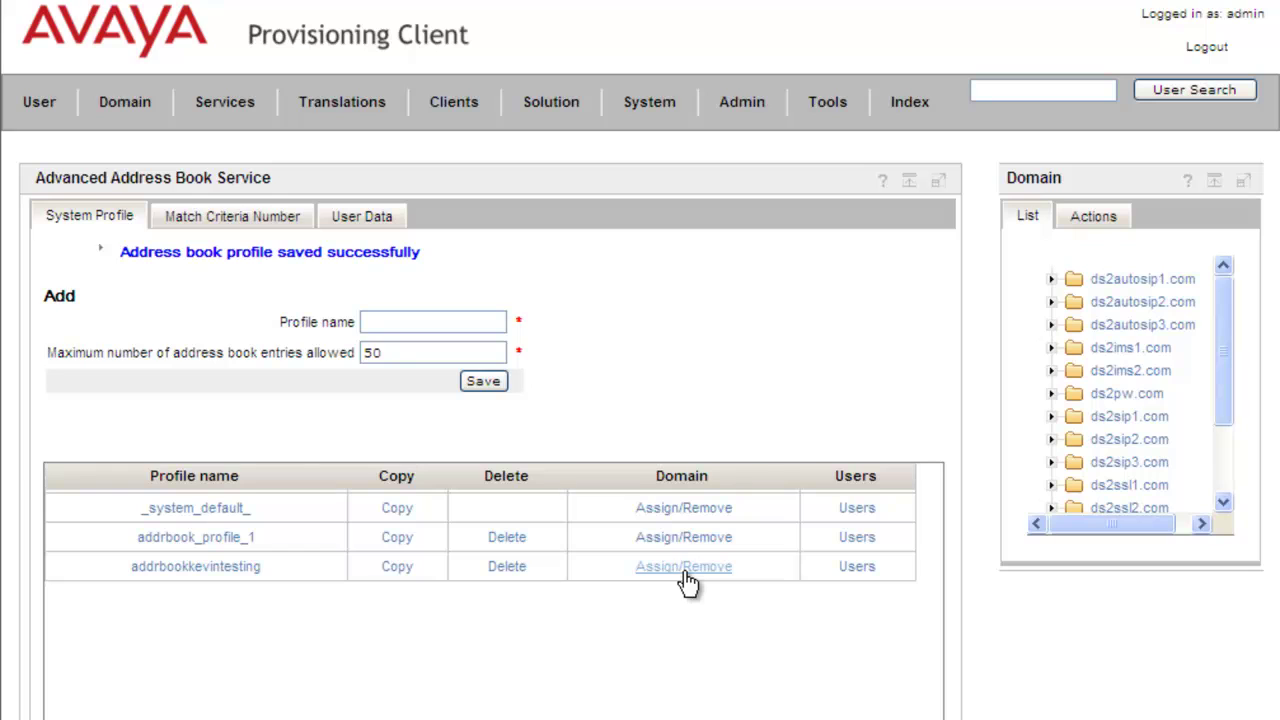
Step: Add domain ds2autosip1.com to addrbookkevintesting's selected domains and save the list
left_click(688, 567)
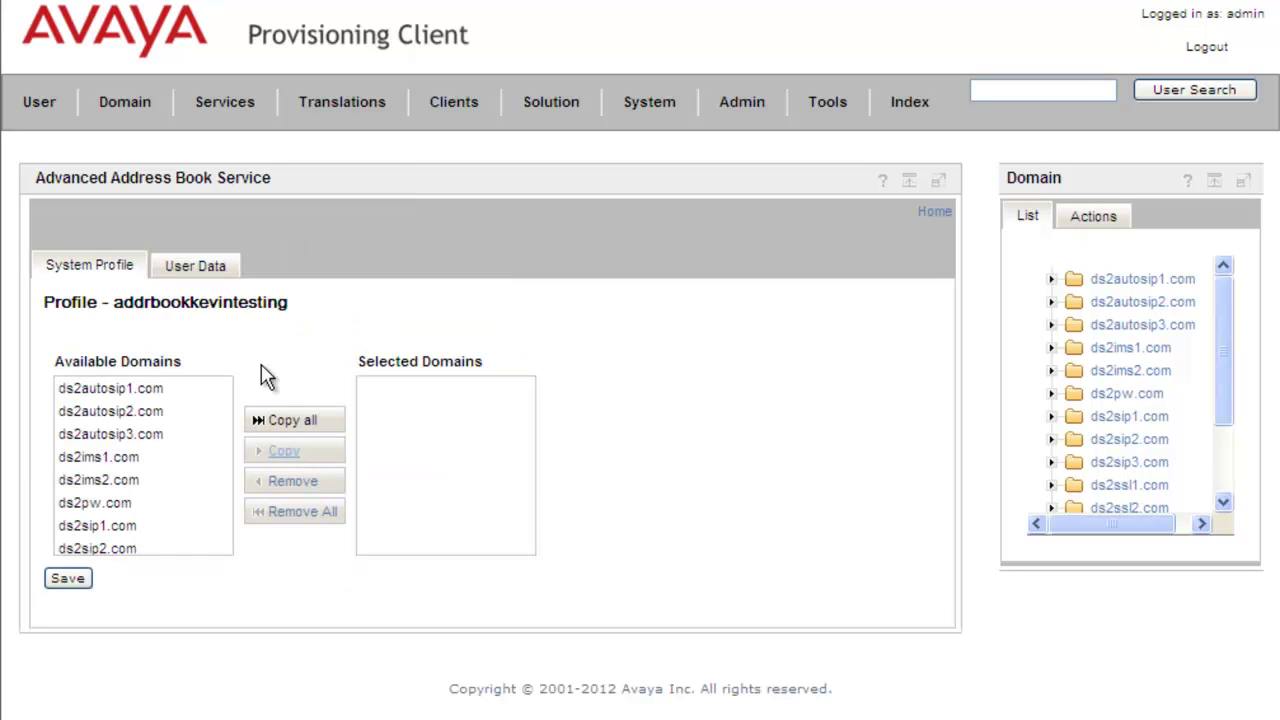
left_click(110, 389)
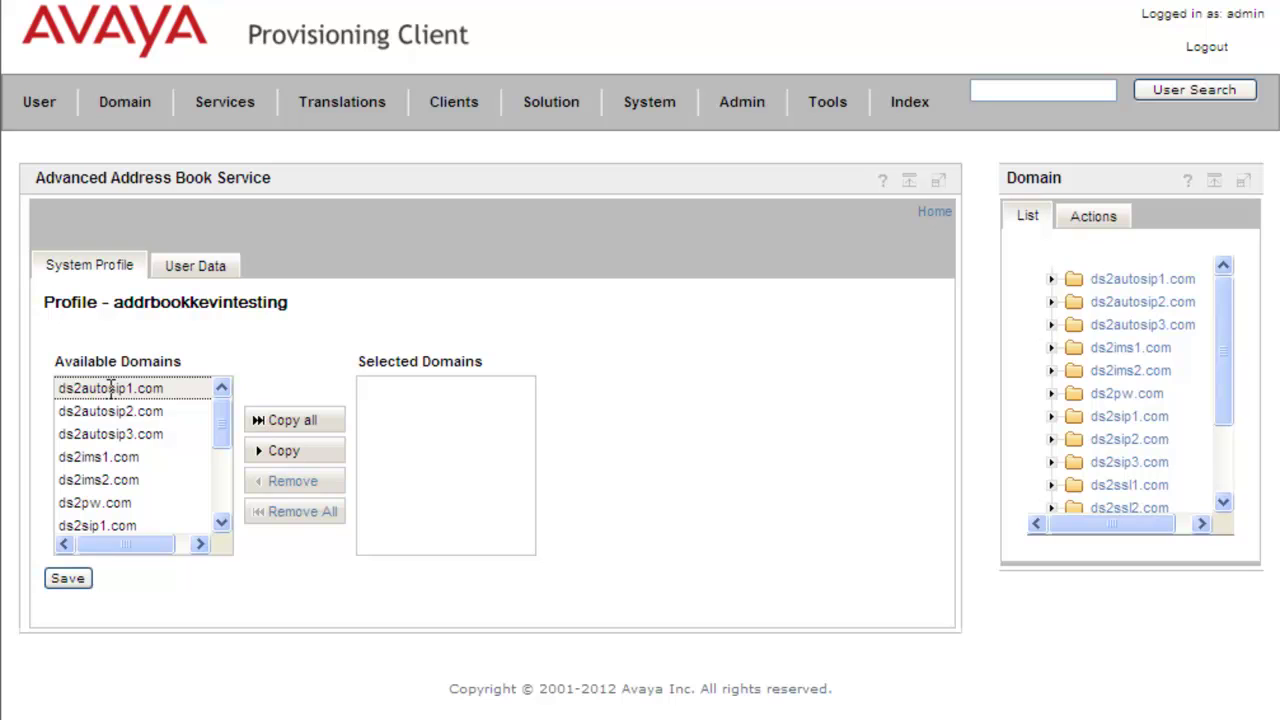
left_click(296, 455)
left_click(80, 586)
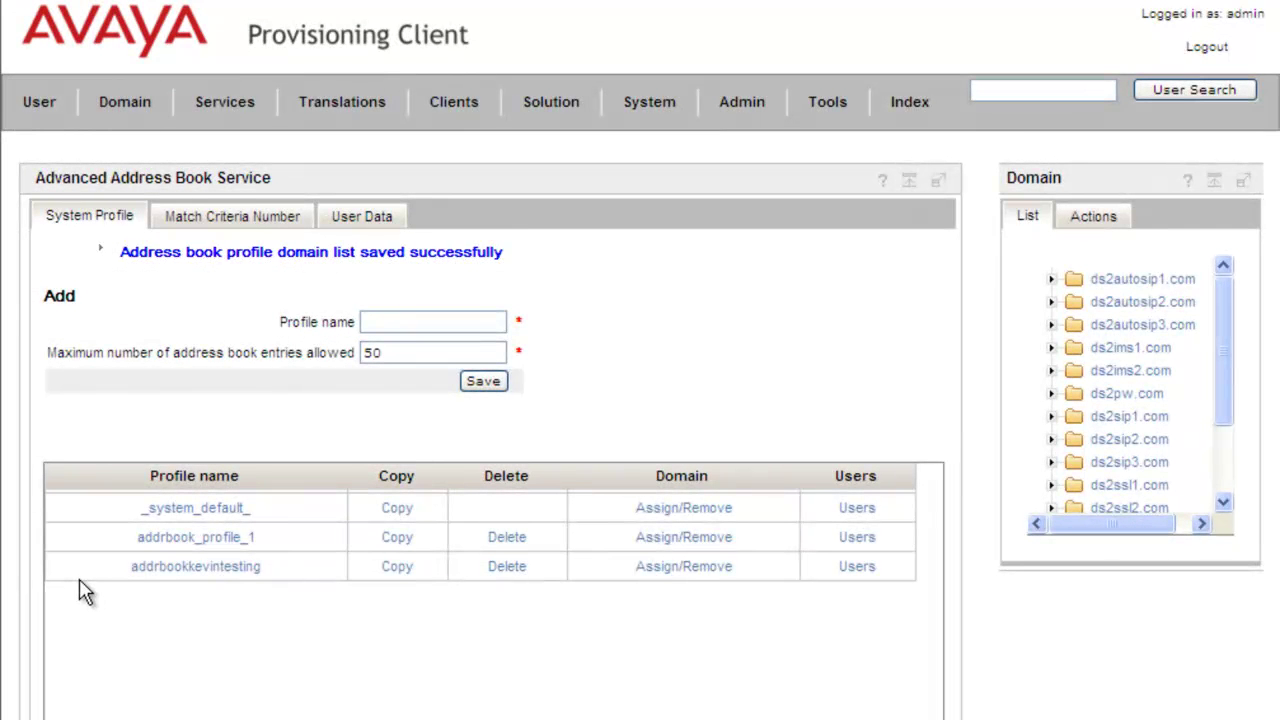
Step: Change the match criteria number from 0 to 3 and save it
left_click(238, 224)
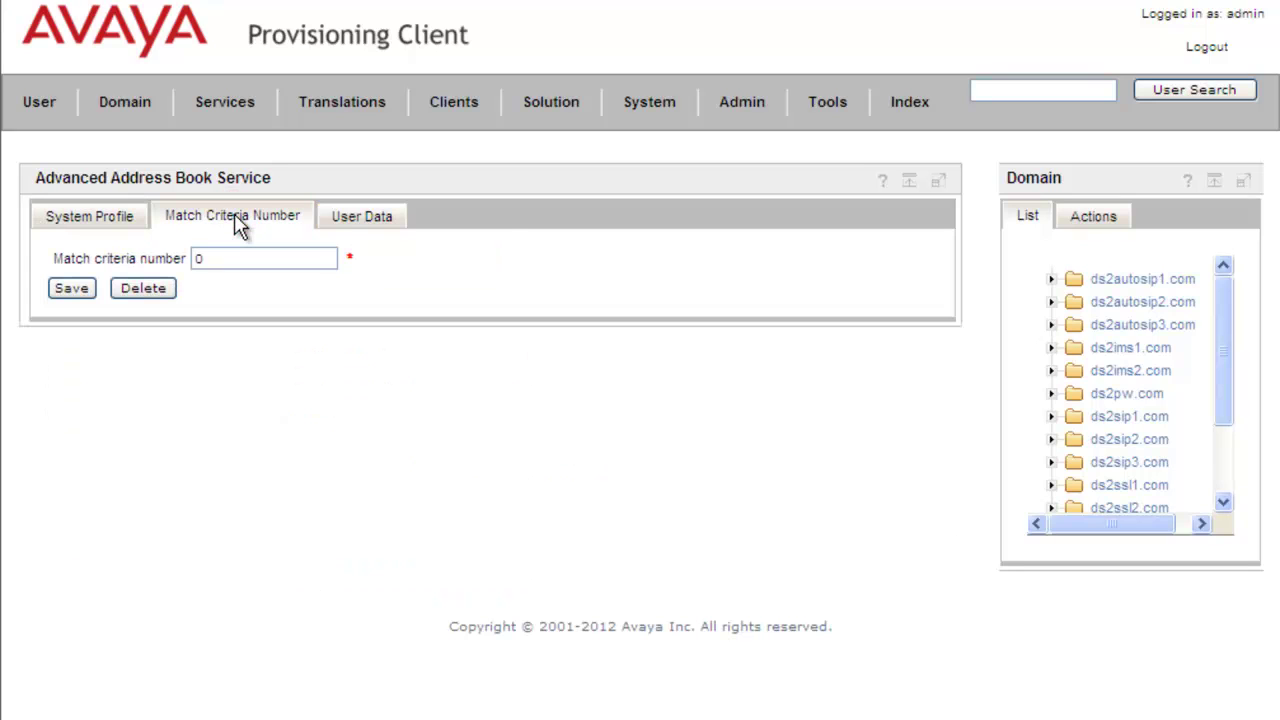
left_click(204, 259)
left_click_drag(204, 259, 175, 258)
type("3")
left_click(68, 288)
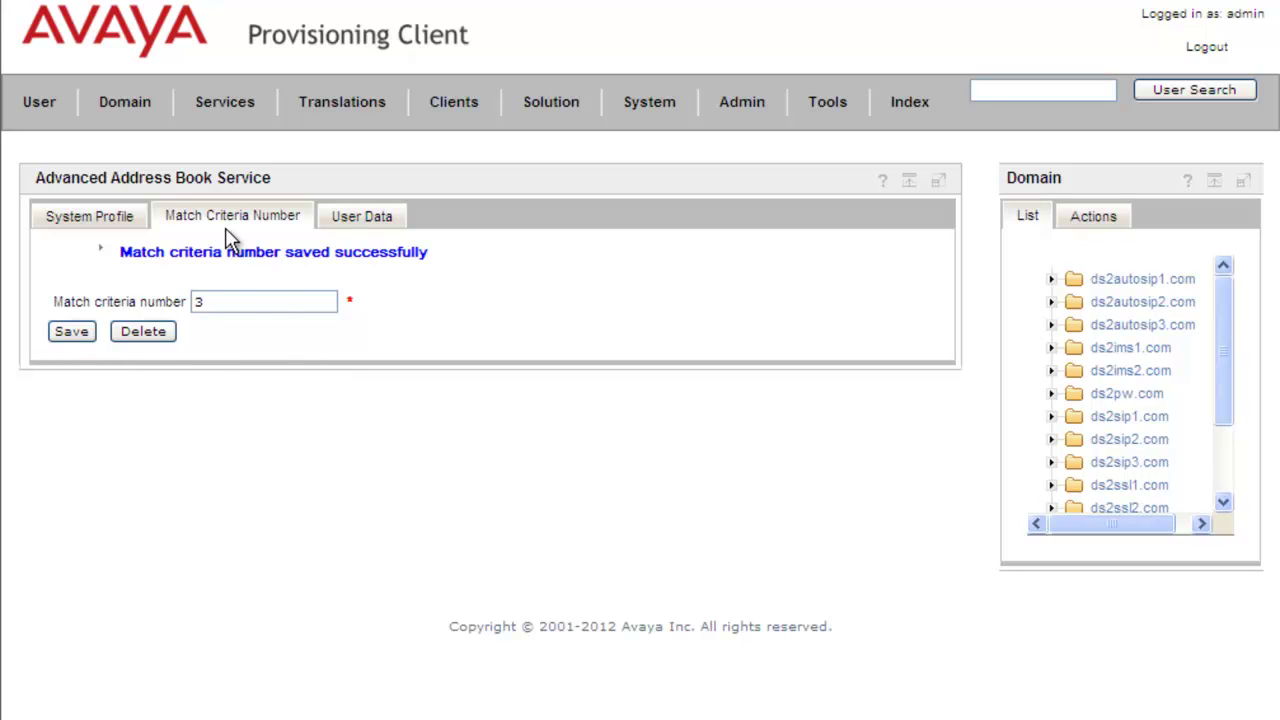
Step: Search for user sip1037 and enable Advanced Address Book in their Services, then save
left_click(128, 108)
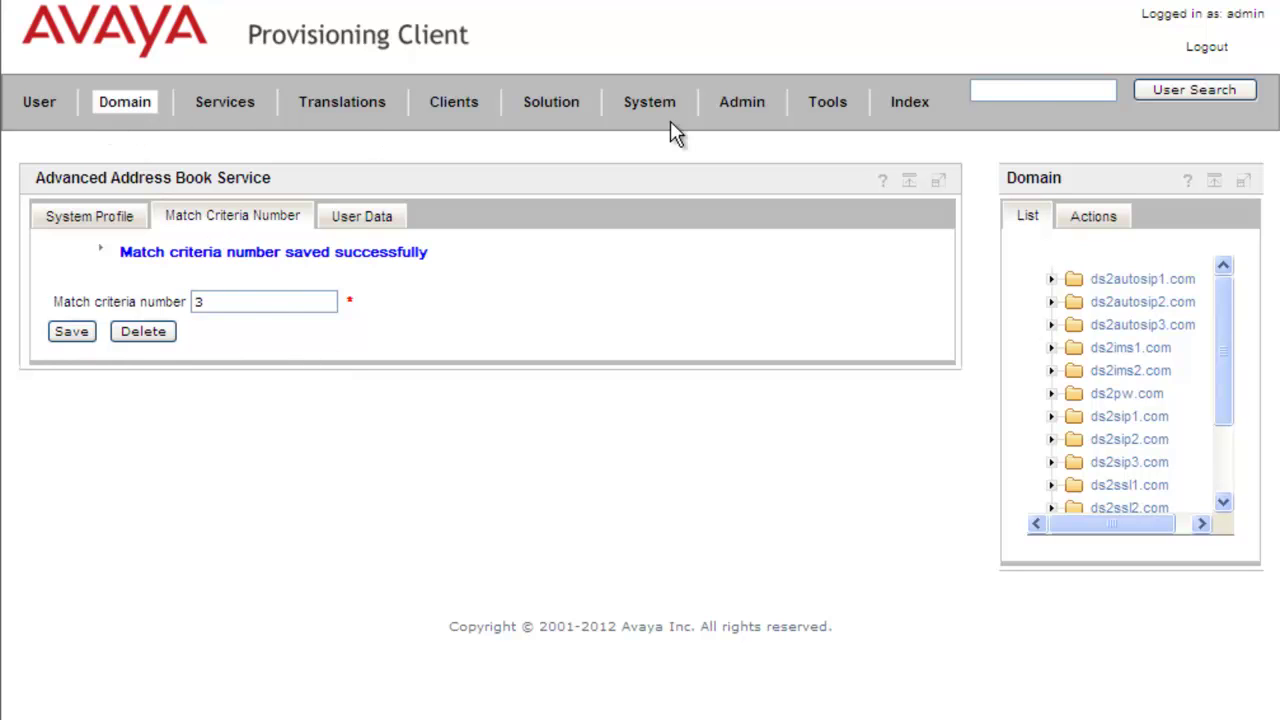
left_click(1011, 90)
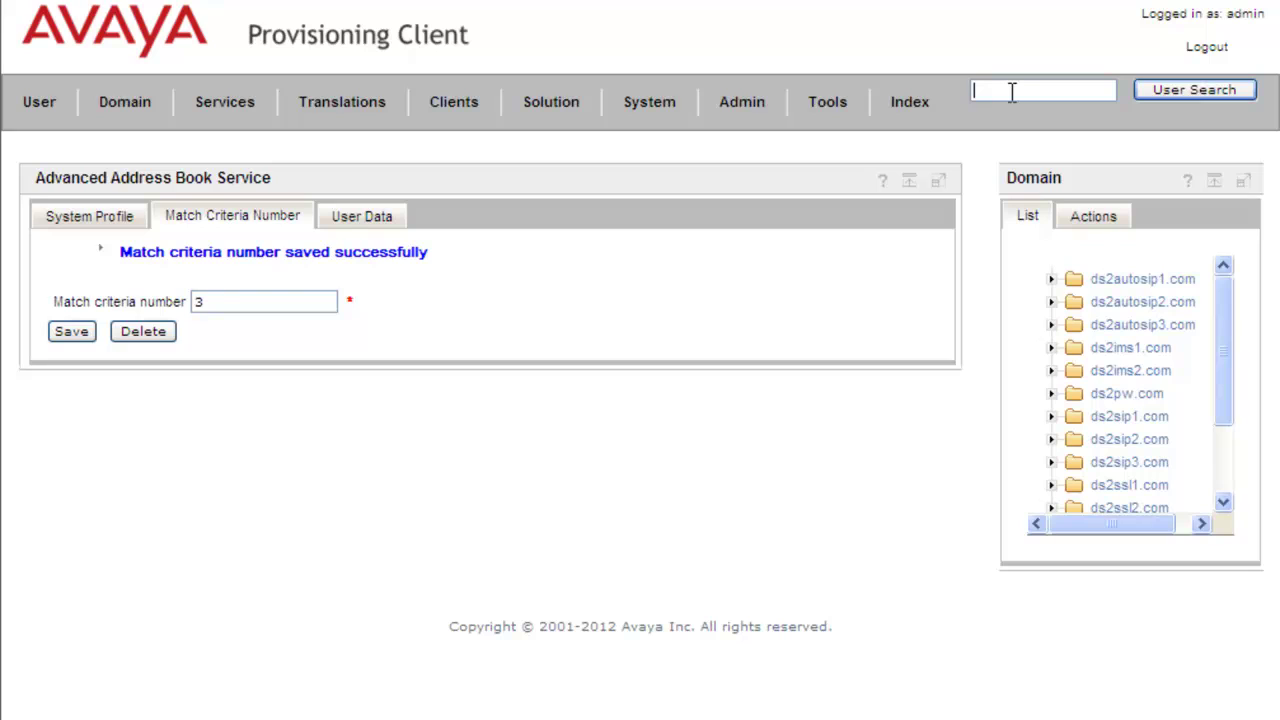
type("sip1.com")
left_click(1195, 90)
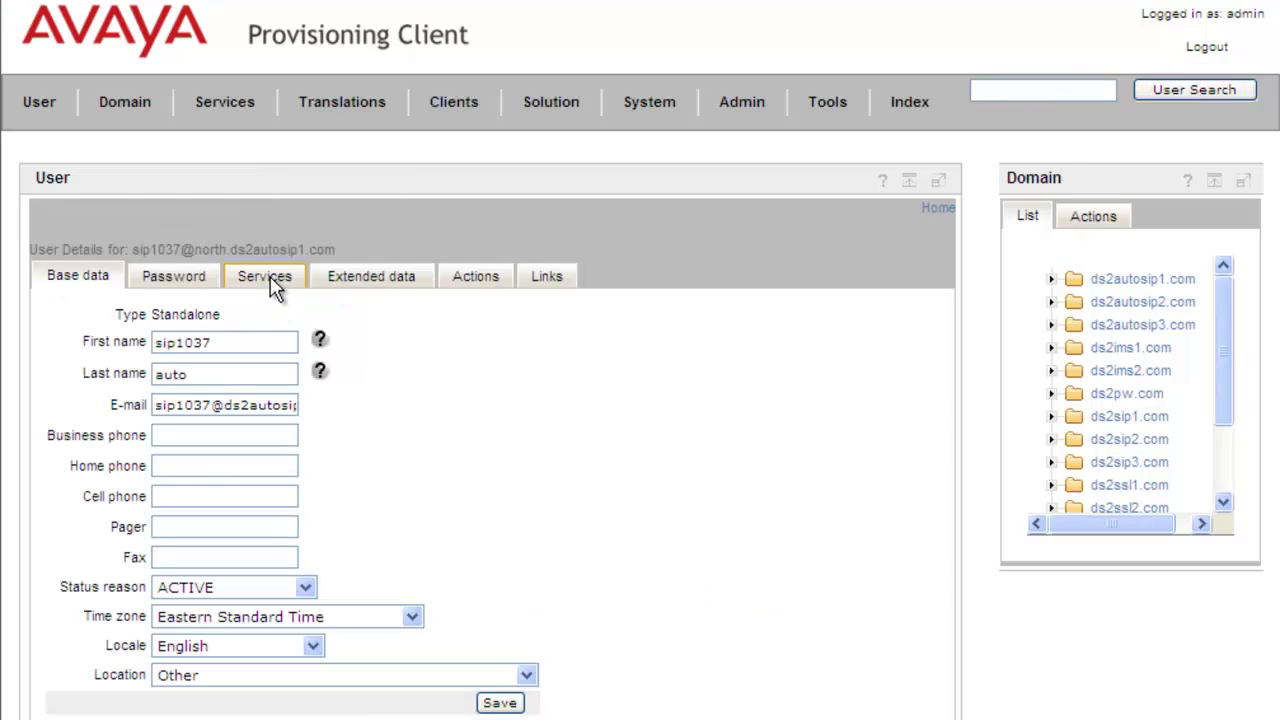
left_click(270, 280)
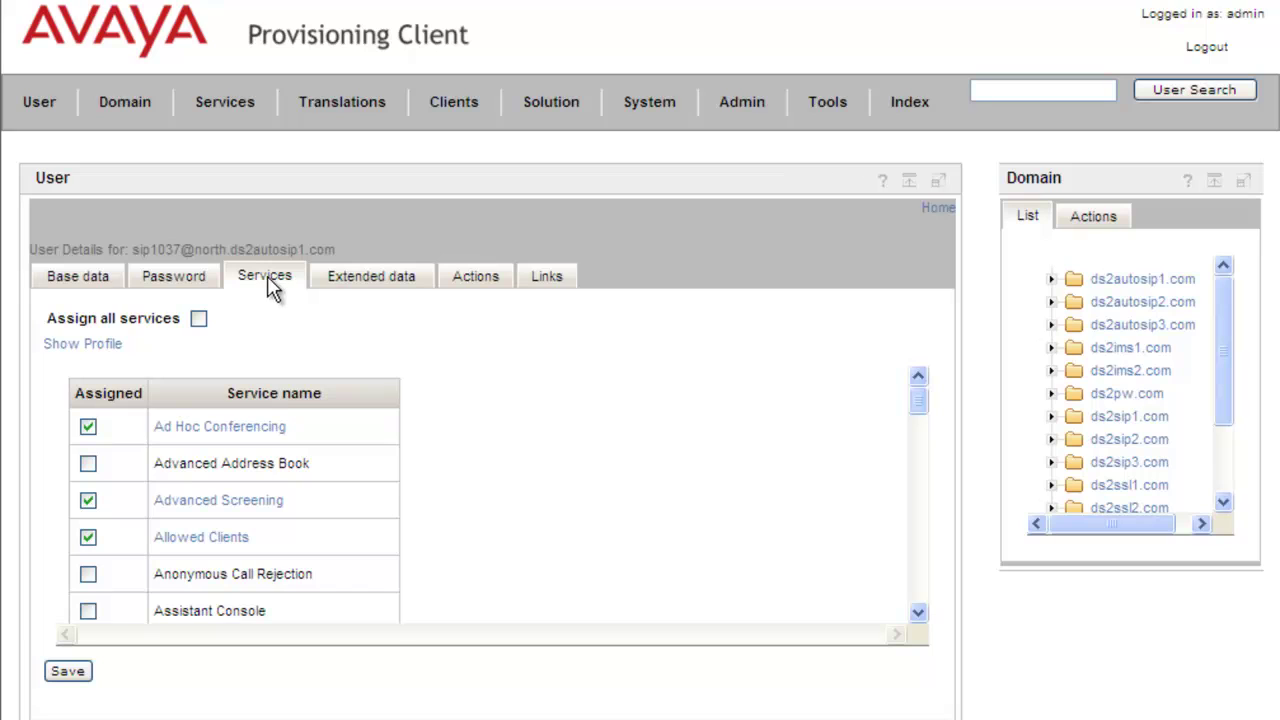
left_click(88, 464)
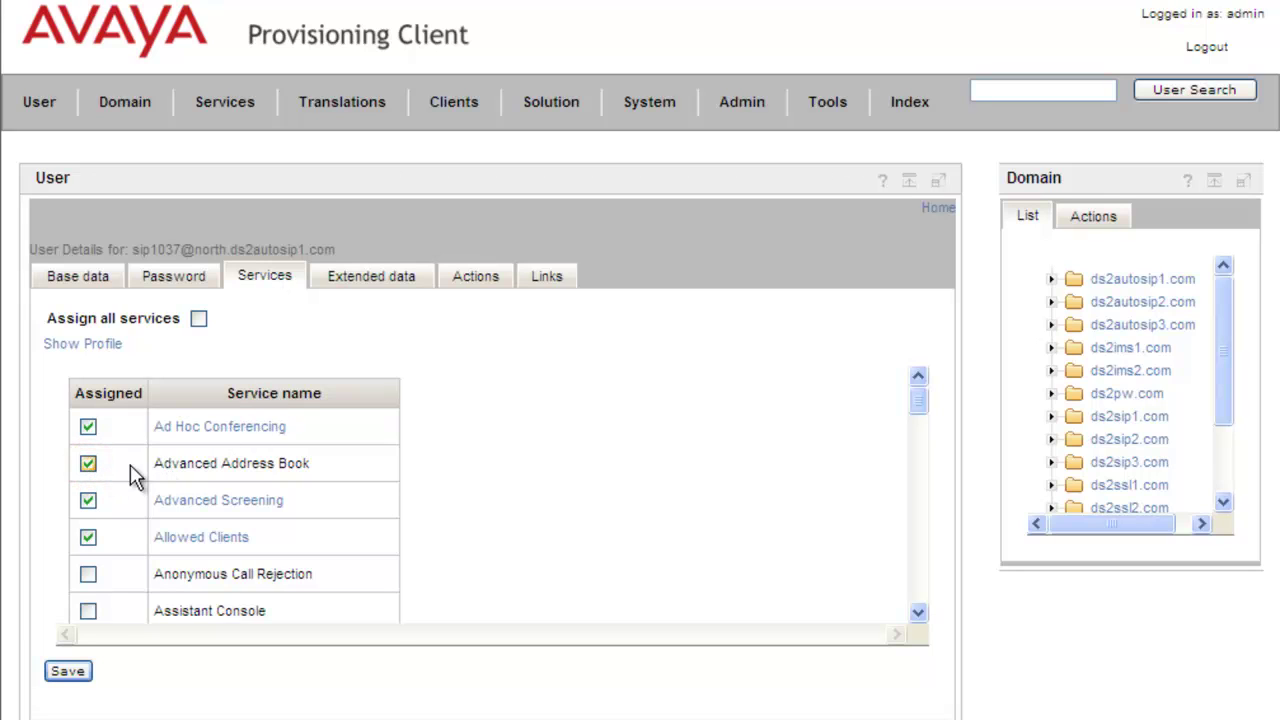
left_click(70, 674)
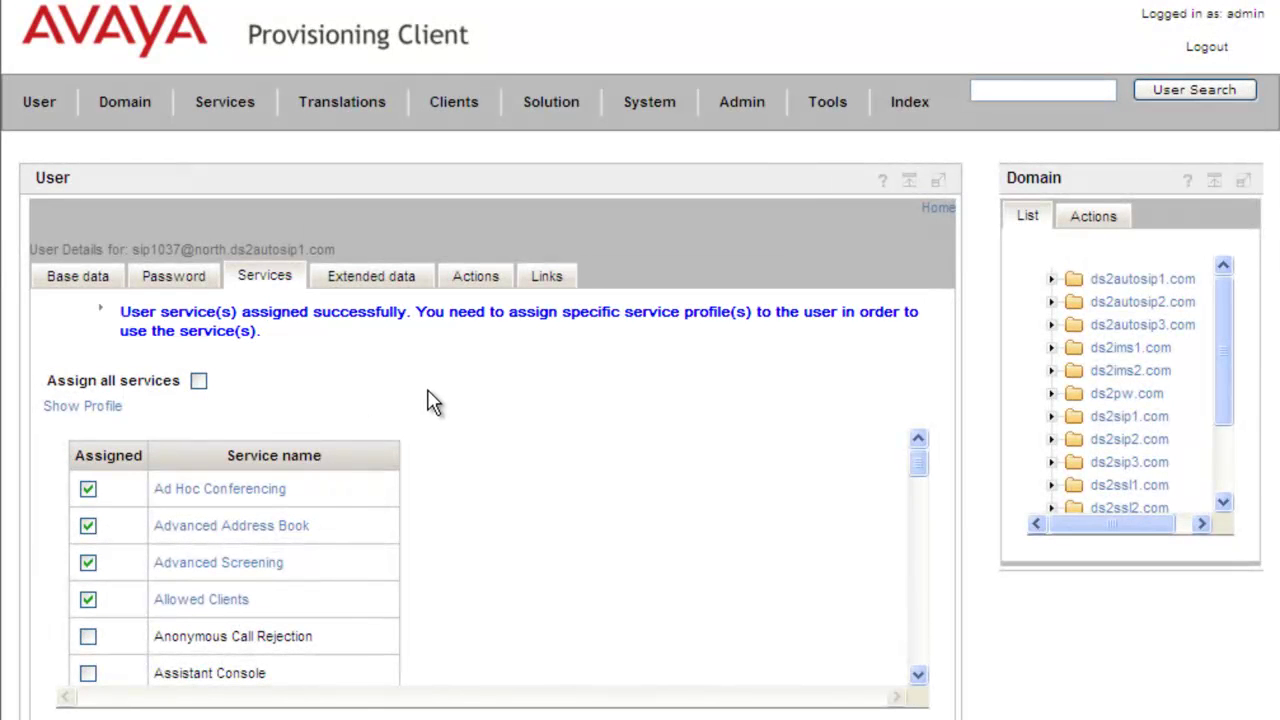
Step: Return to the Advanced Address Book service page
left_click(226, 106)
mouse_move(285, 346)
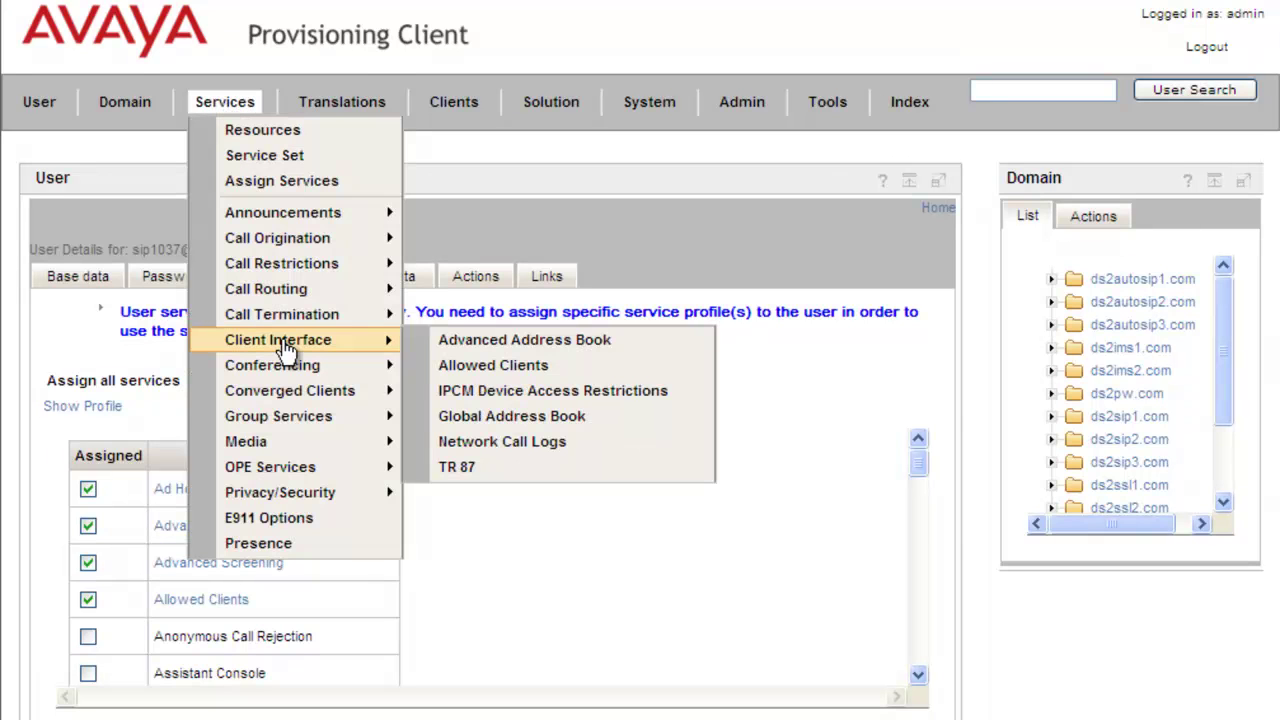
left_click(497, 349)
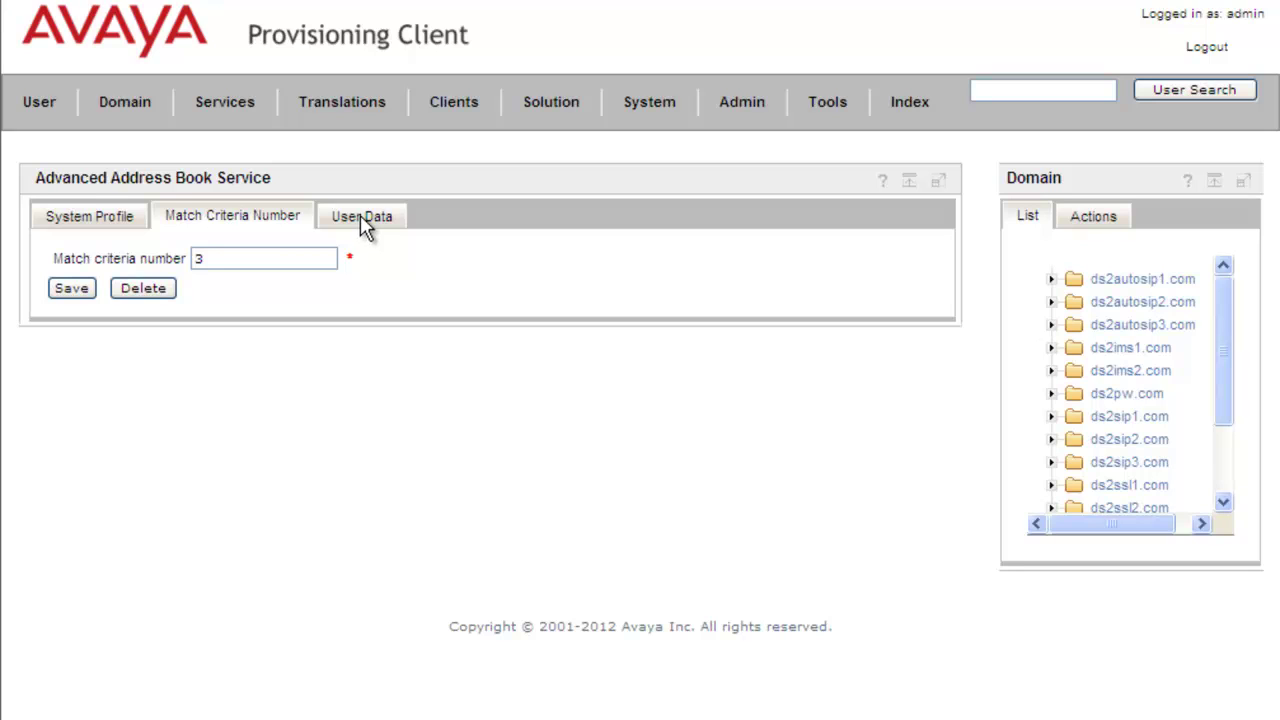
Step: Load user sip1037 on User Data and save addrbookkevintesting as their system profile
left_click(362, 218)
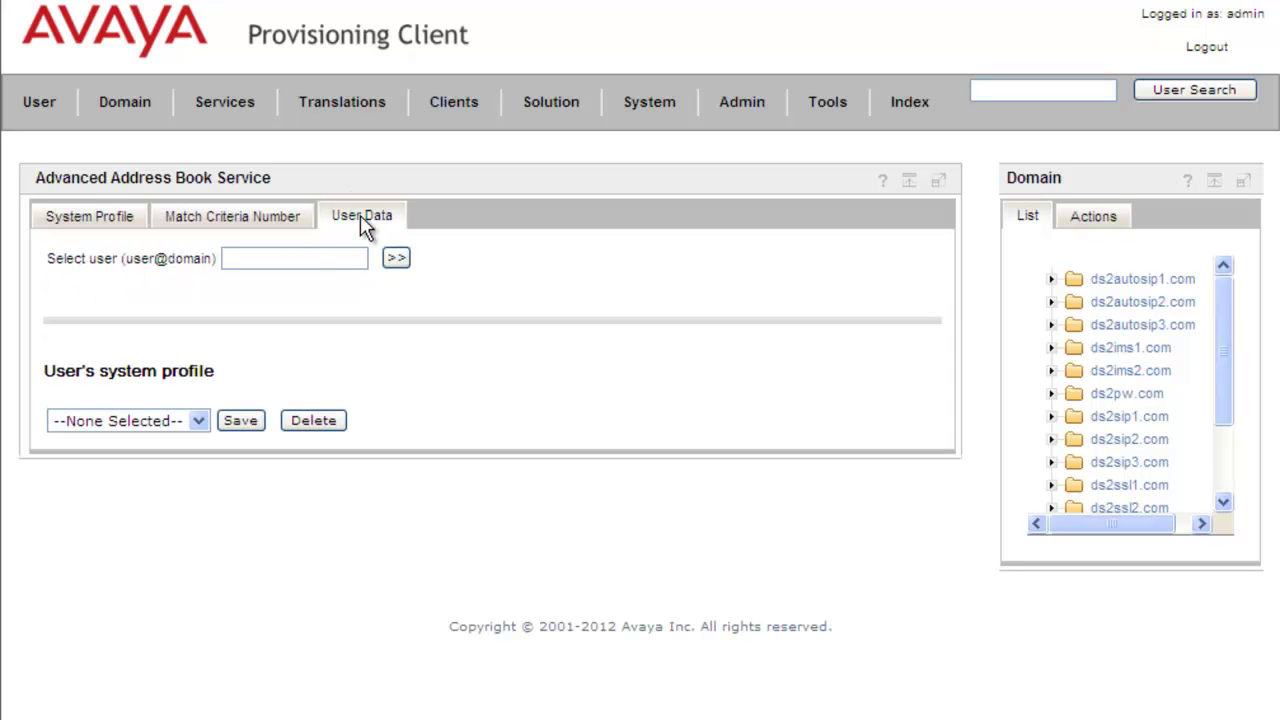
left_click(250, 259)
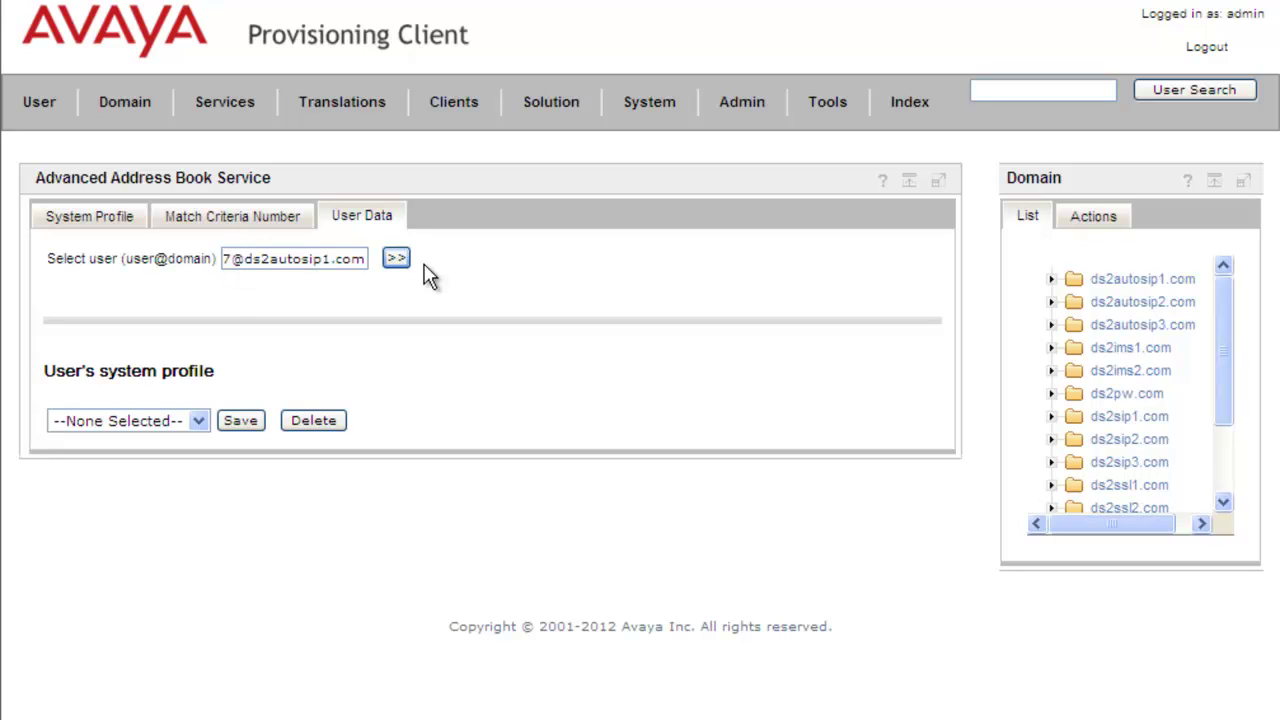
left_click(395, 260)
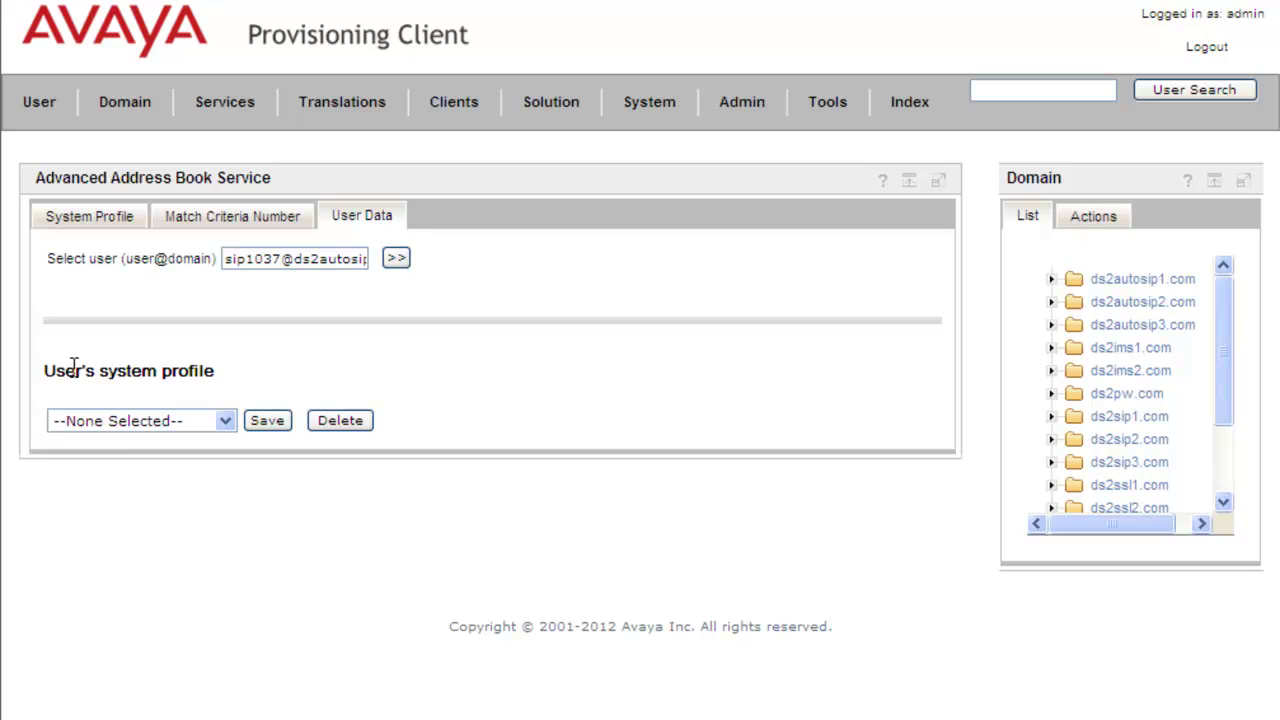
left_click(228, 421)
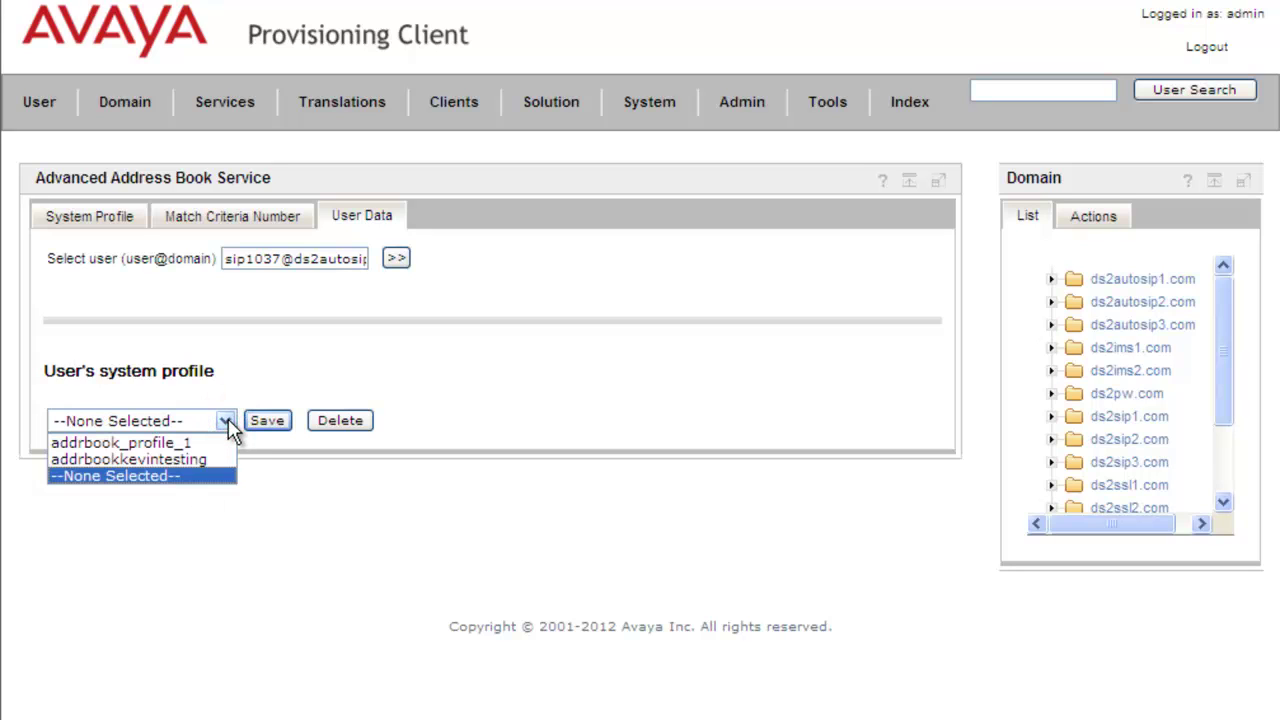
left_click(187, 462)
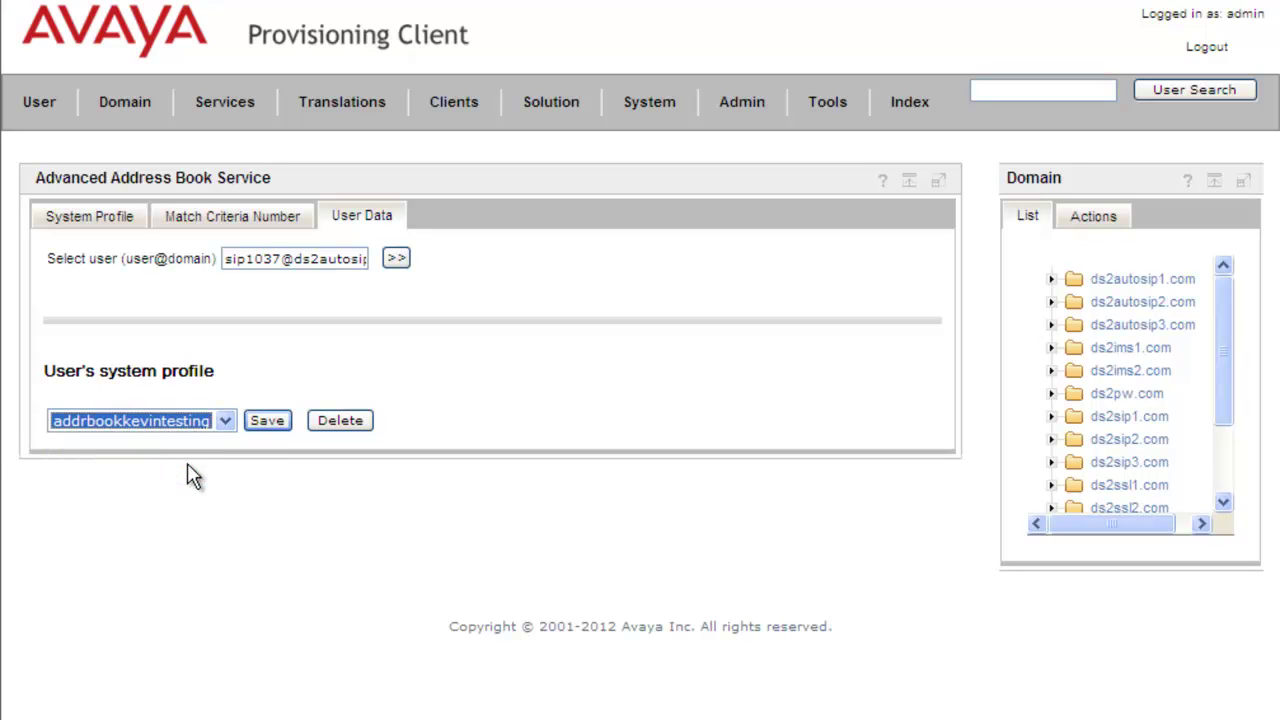
left_click(268, 420)
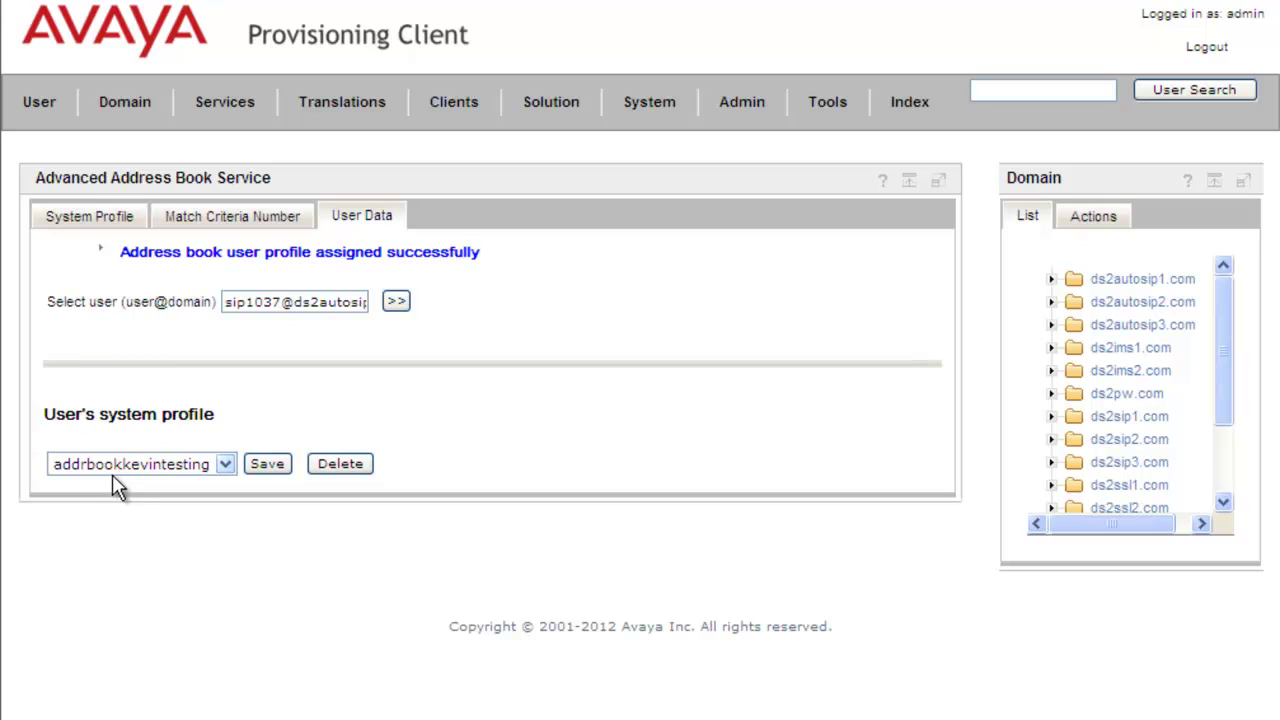
Step: Delete sip1037's address book profile assignment, confirming with the admin password
left_click(340, 465)
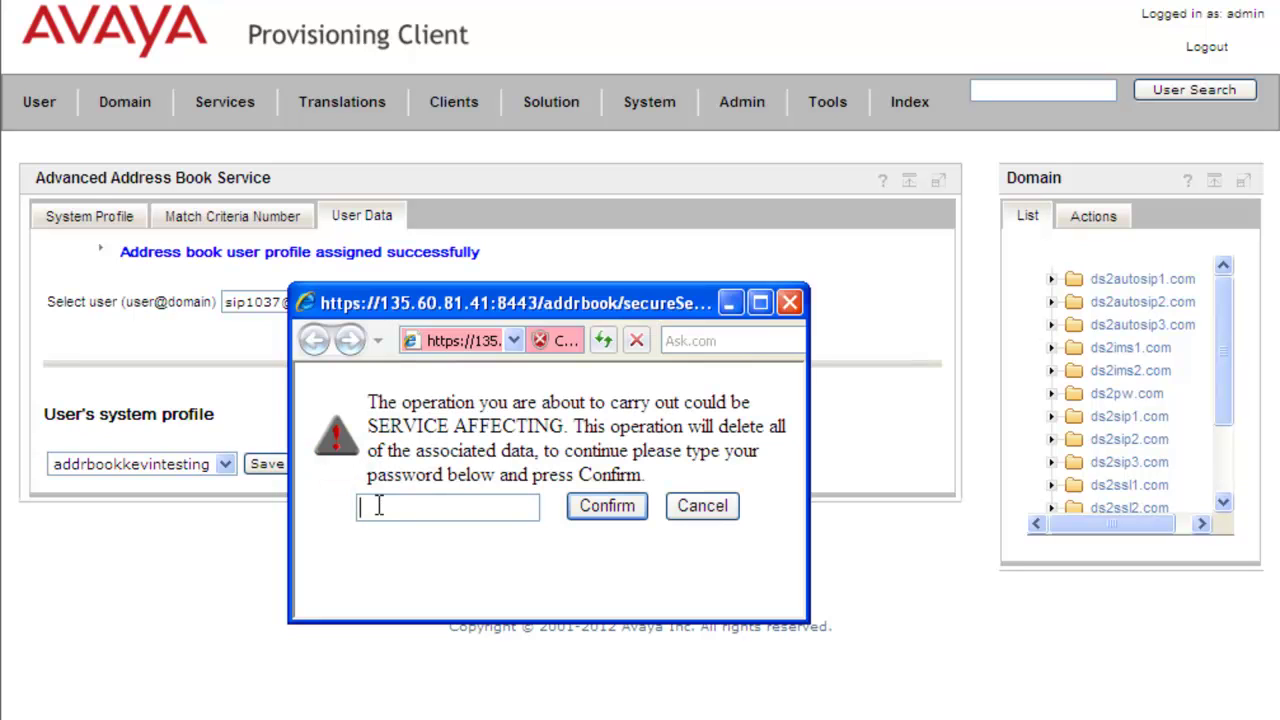
type("admin")
left_click(609, 507)
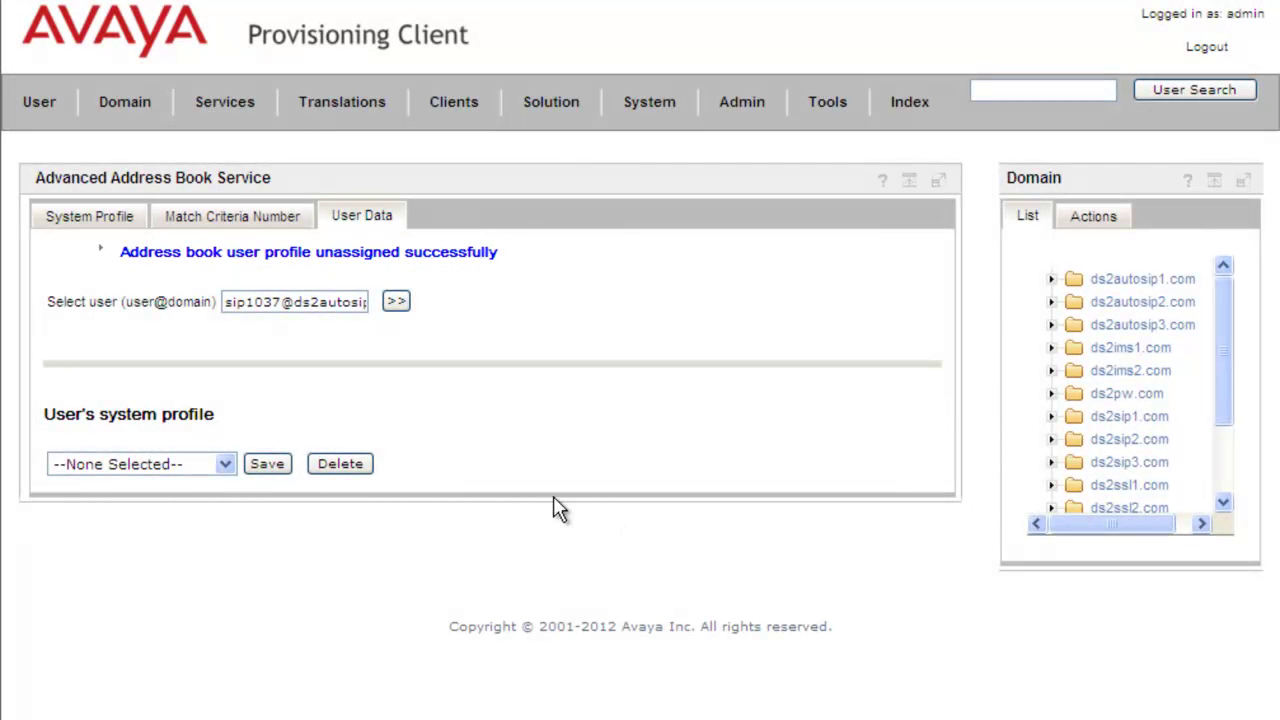
Step: Delete match criteria number 3, confirming with the admin password, so it resets to 0
left_click(240, 226)
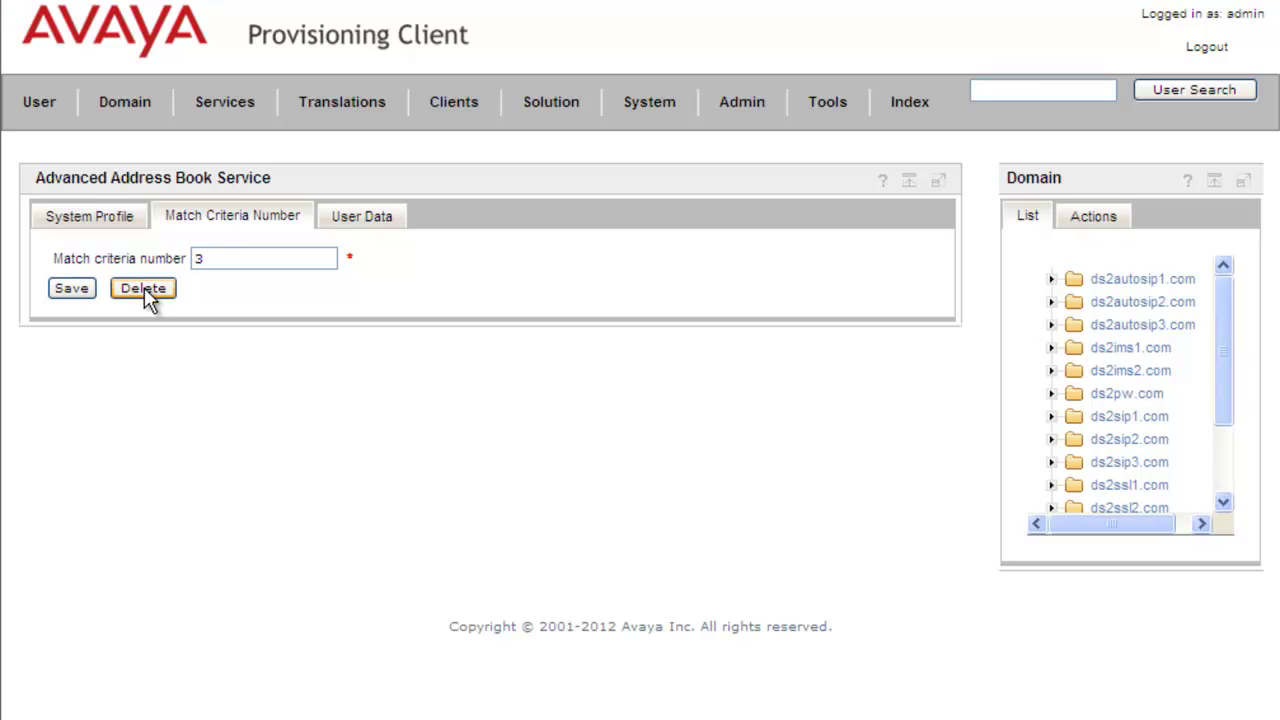
left_click(143, 286)
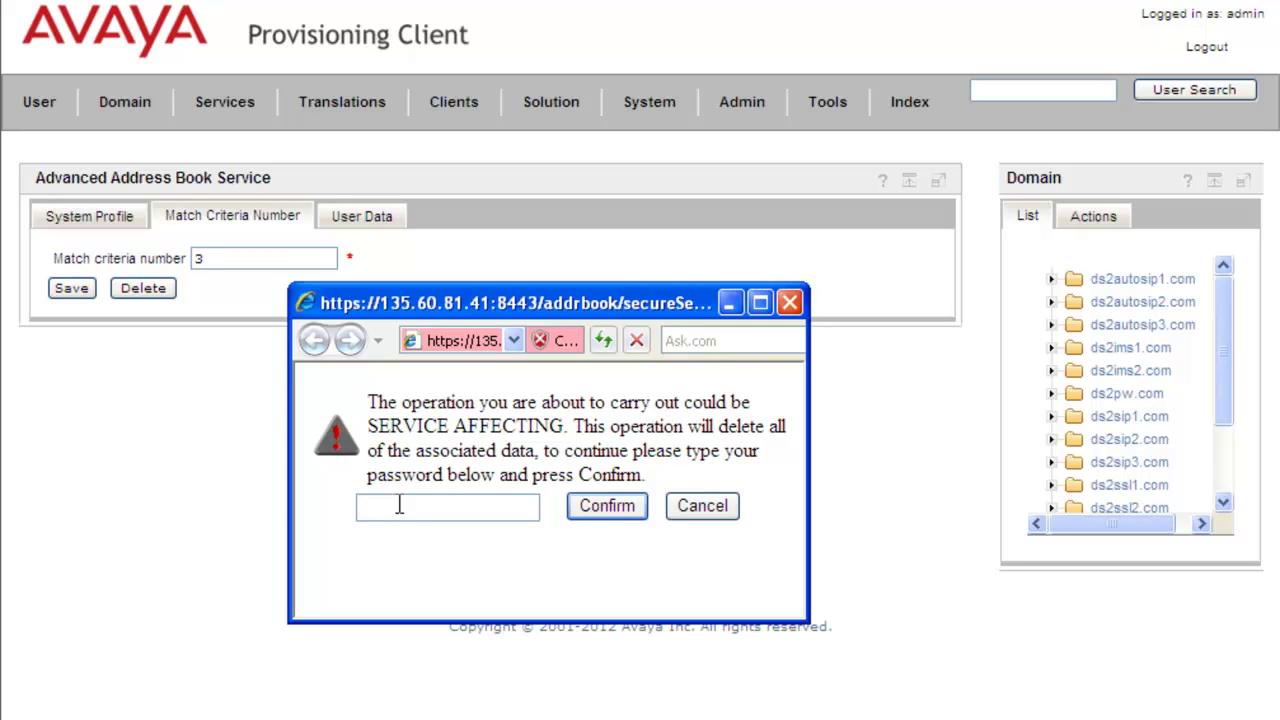
type("•••••")
left_click(606, 505)
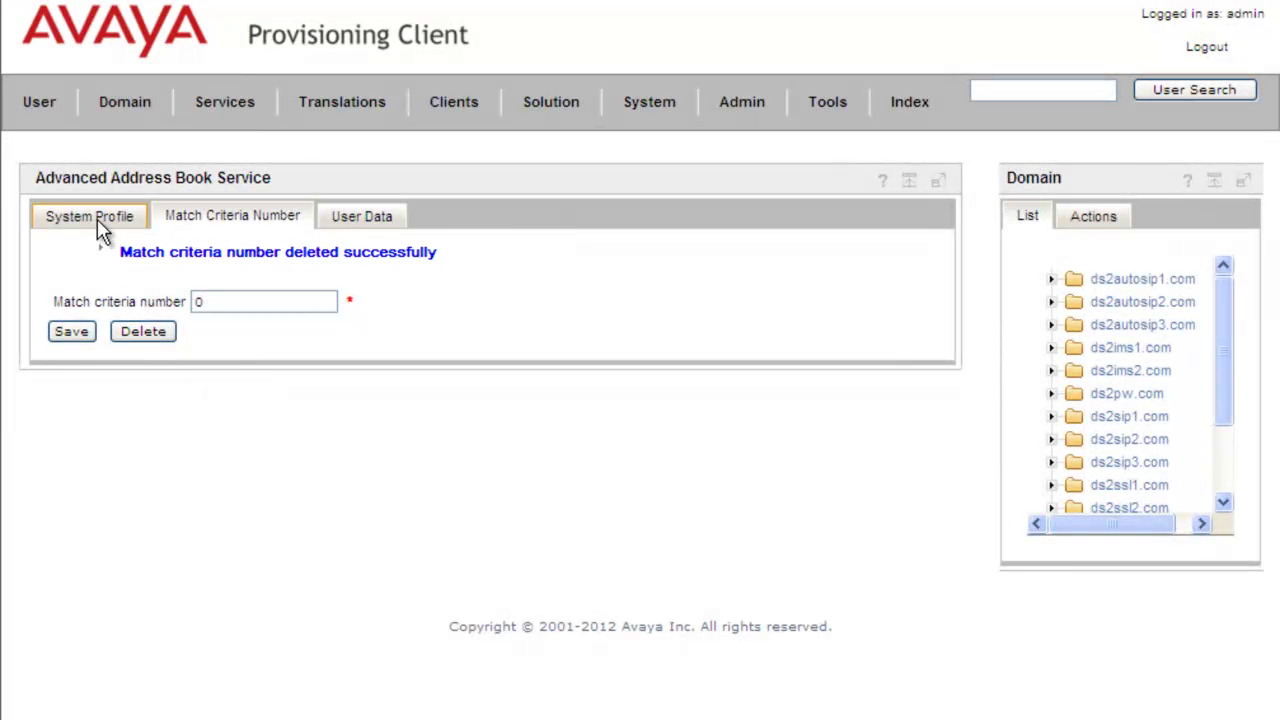
Step: Try saving addrbookkevintesting with maximum entries changed from 60 to 61
left_click(97, 222)
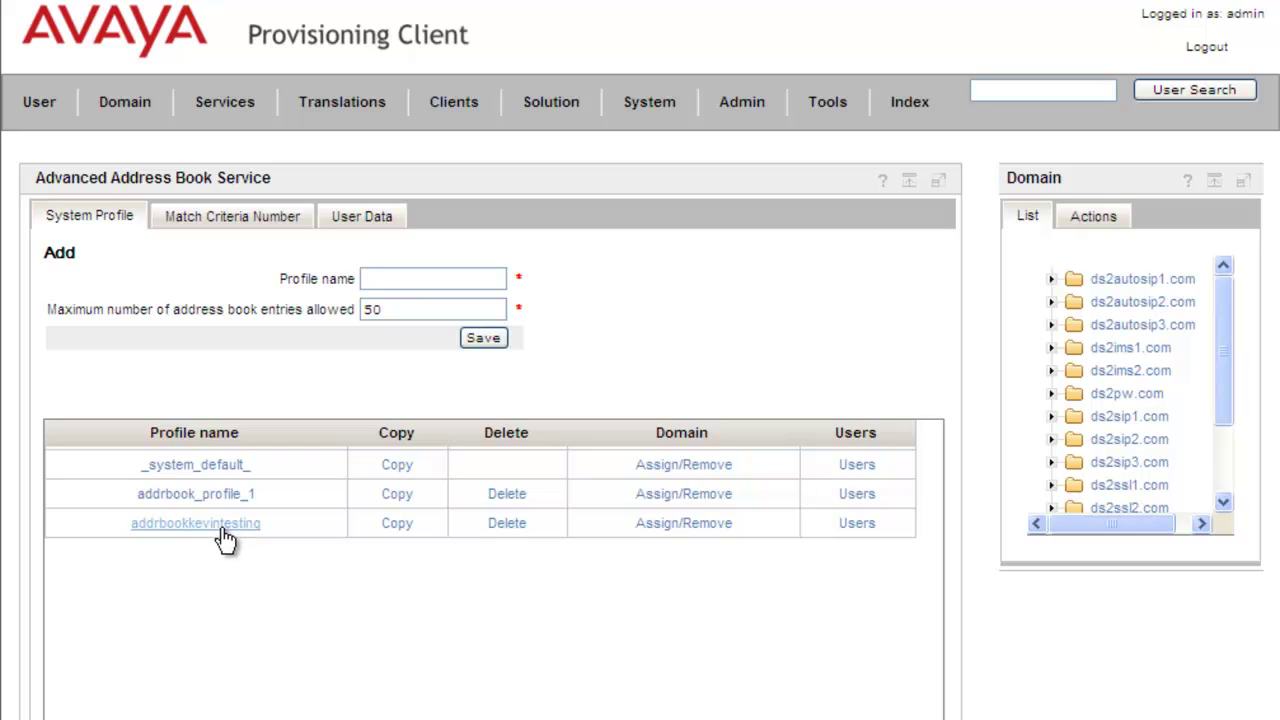
left_click(226, 537)
left_click(376, 438)
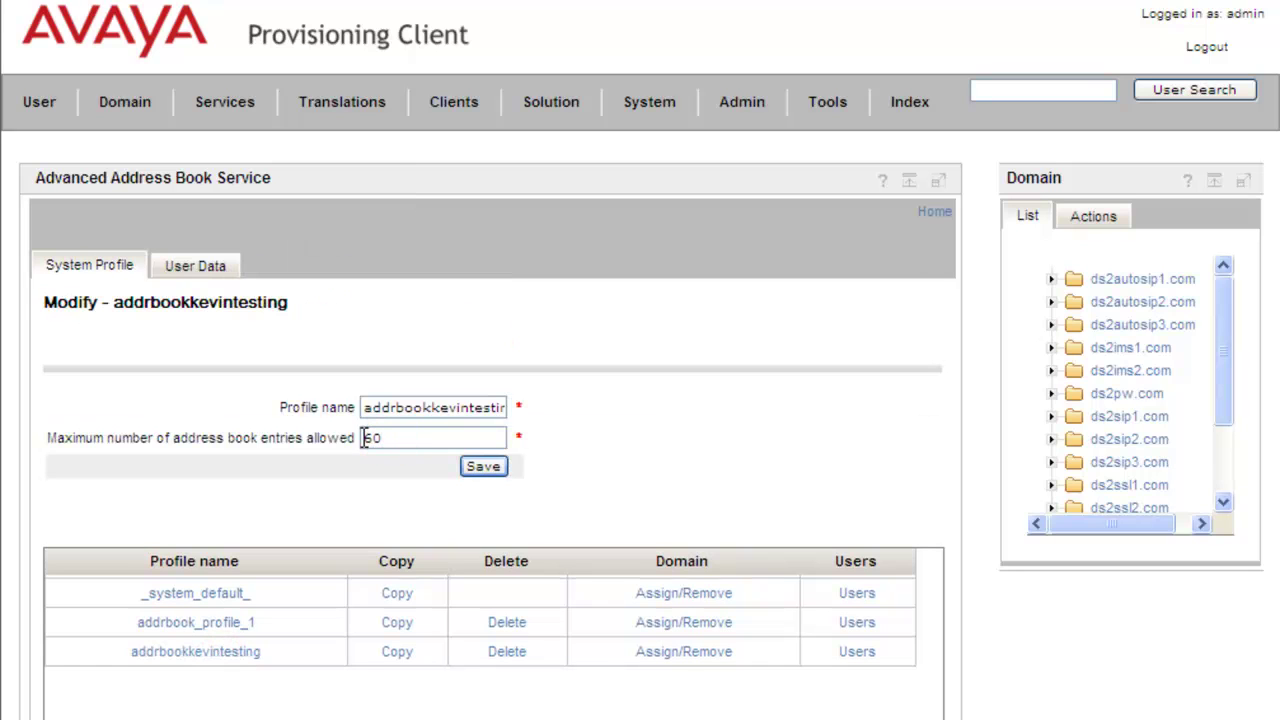
left_click_drag(384, 438, 358, 440)
type("61")
left_click(482, 470)
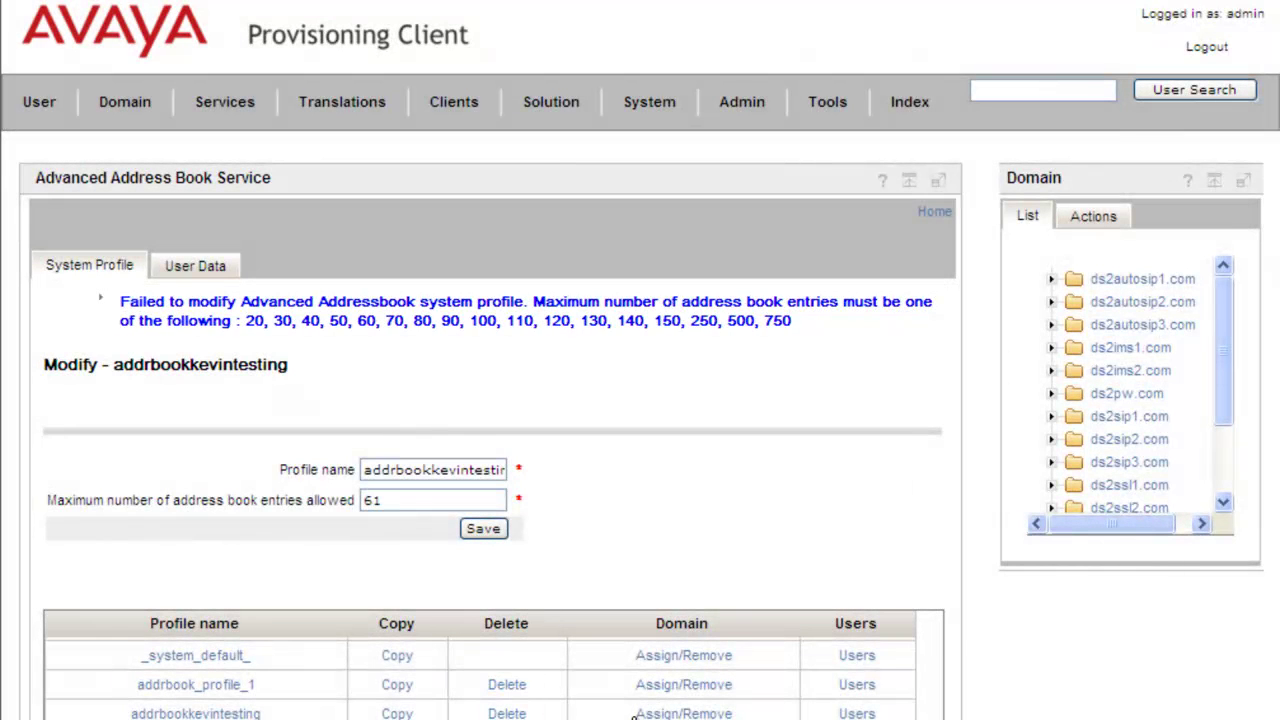
Step: After 61 is rejected, set maximum entries back to 60 and save
double_click(367, 502)
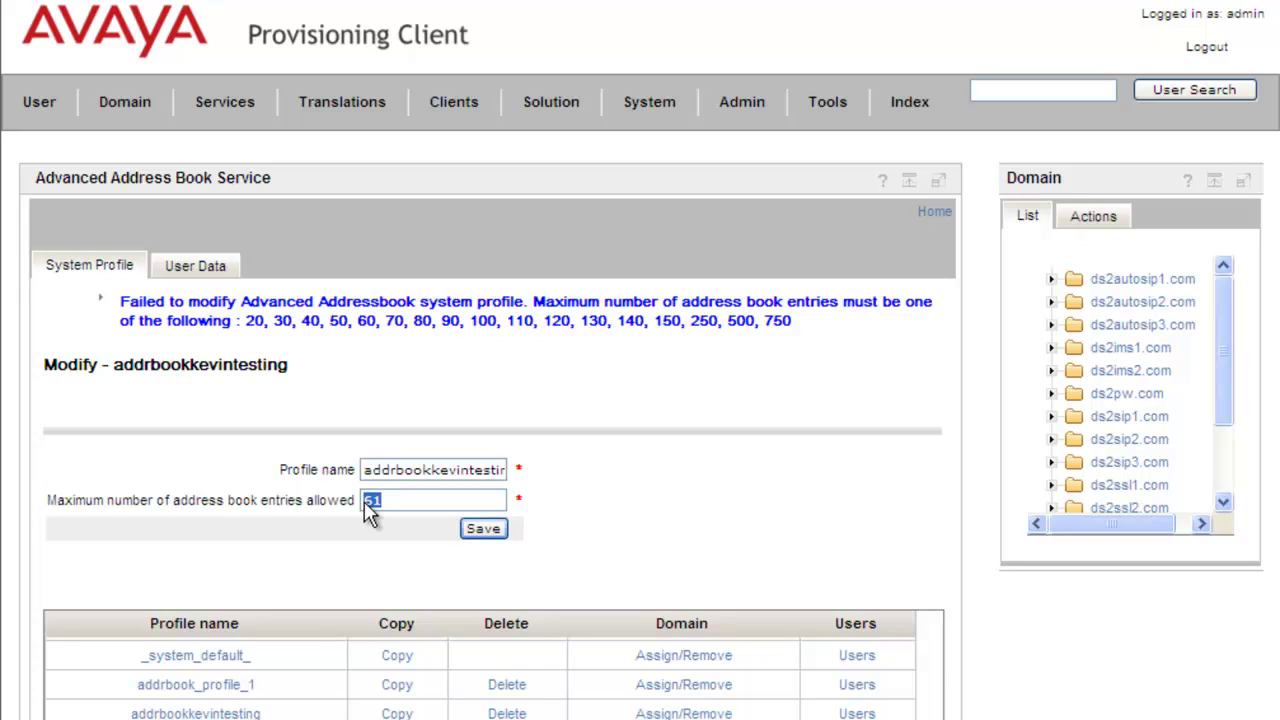
type("60")
key("Return")
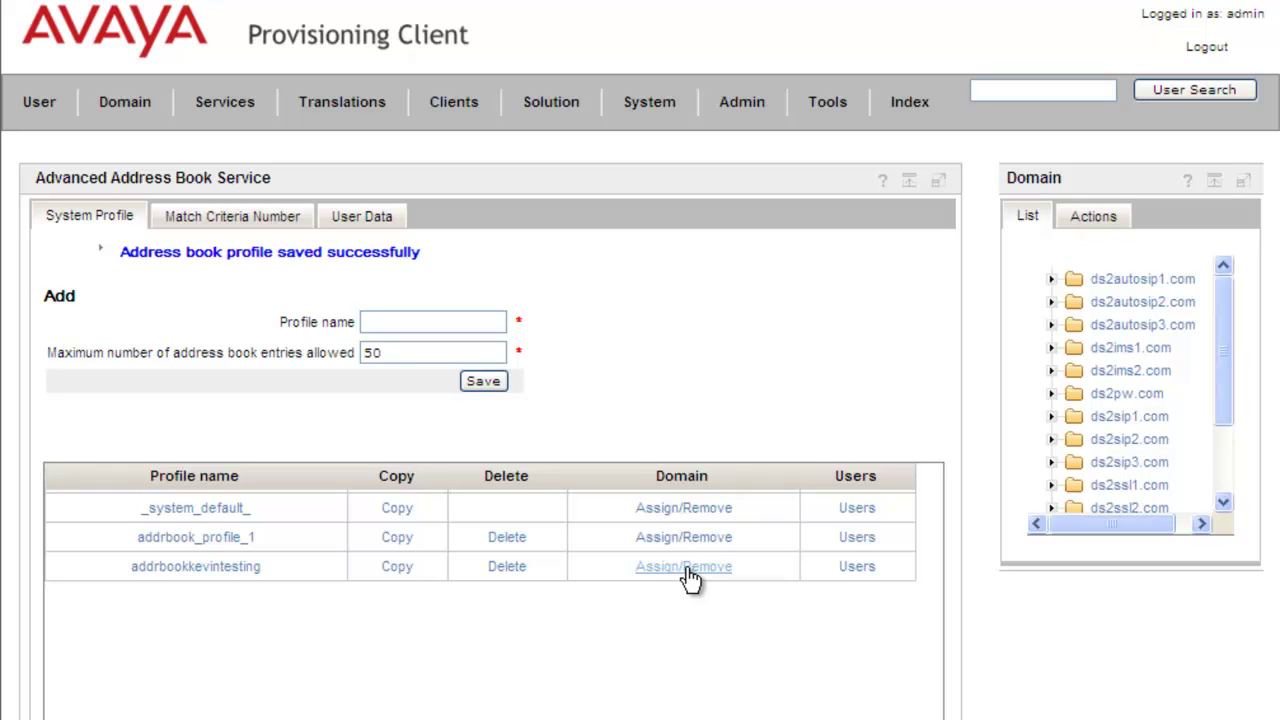
Step: Remove ds2autosip1.com from addrbookkevintesting's selected domains and save the empty list
left_click(687, 568)
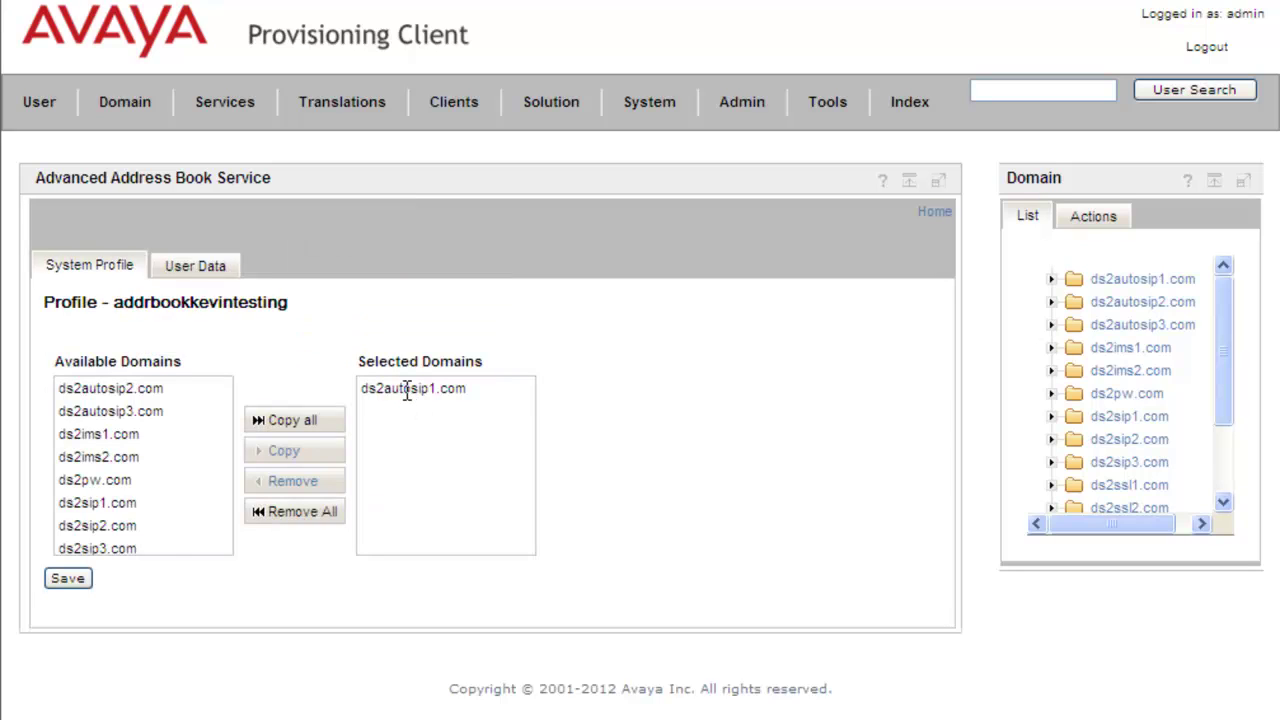
left_click(407, 390)
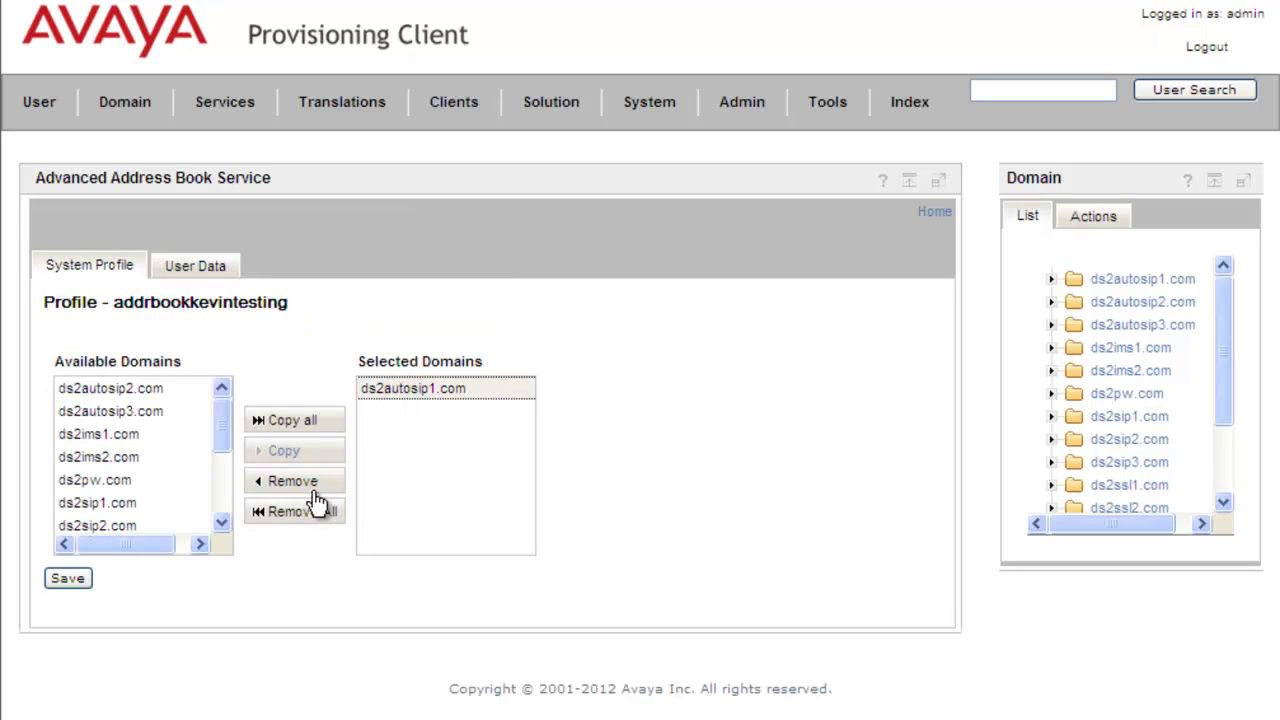
left_click(299, 484)
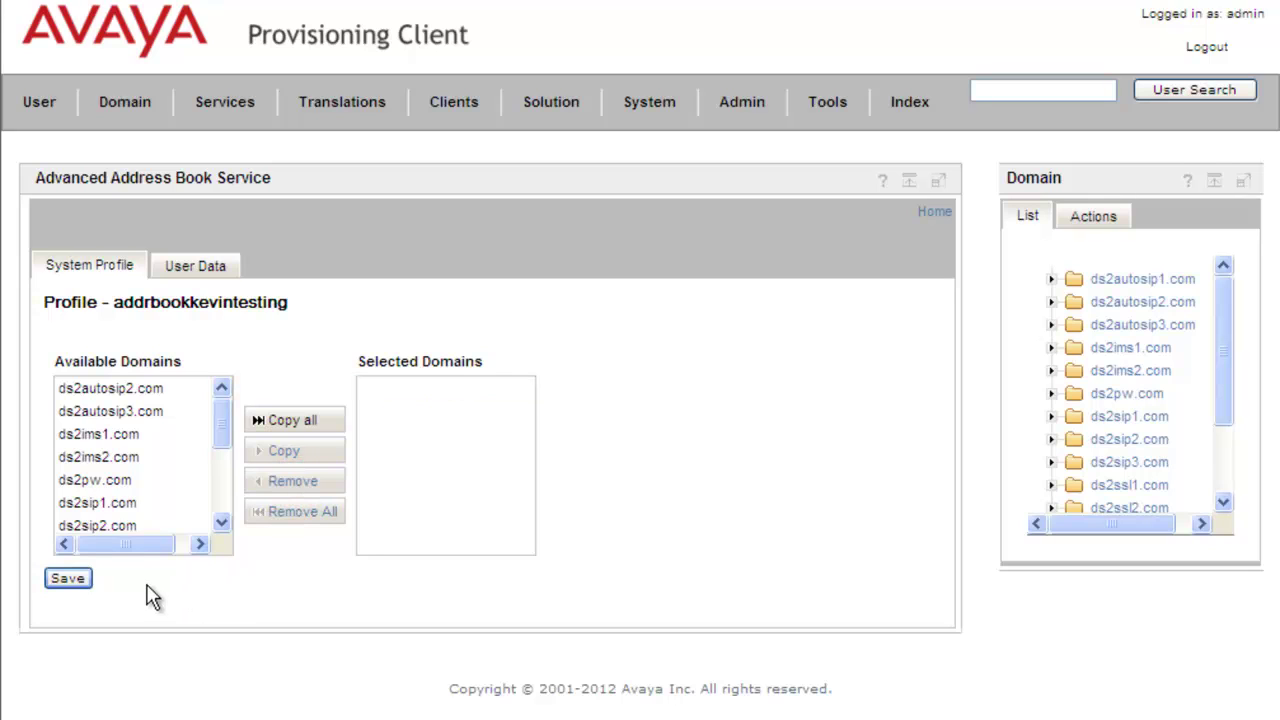
left_click(77, 587)
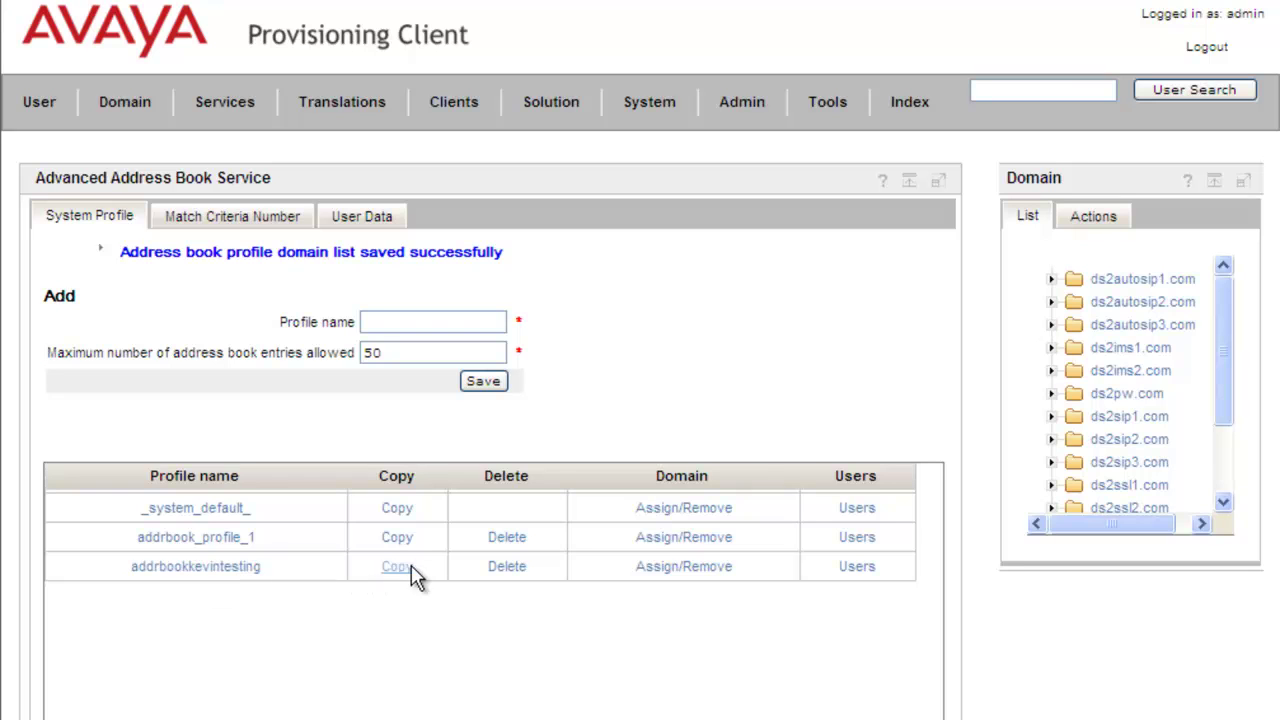
Step: Delete the addrbookkevintesting Advanced Address Book profile, confirming with the account password
left_click(500, 574)
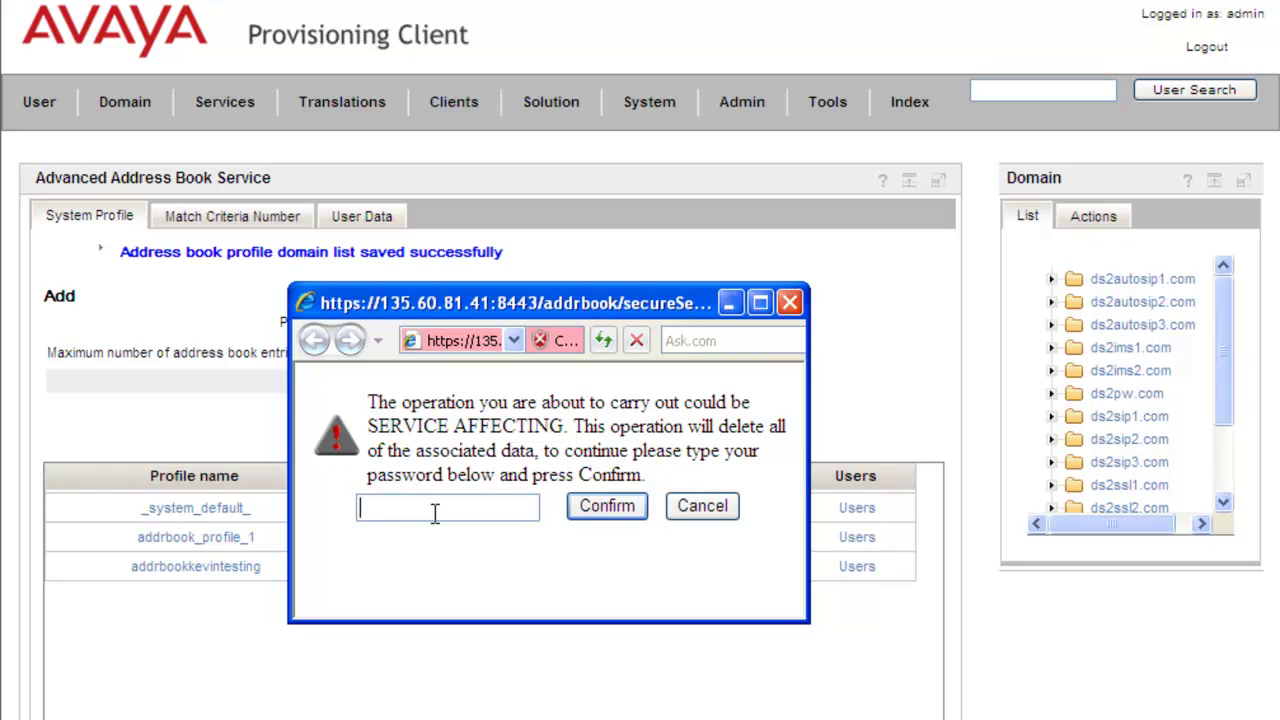
type("*****")
left_click(604, 507)
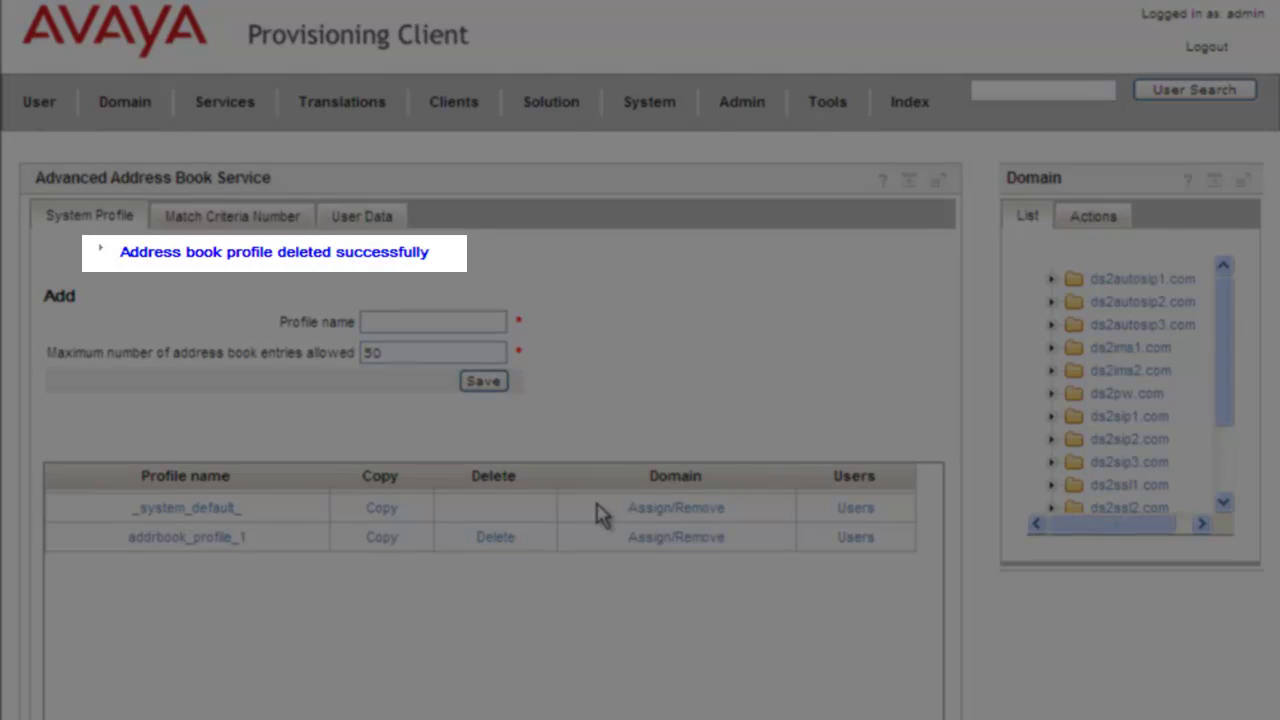